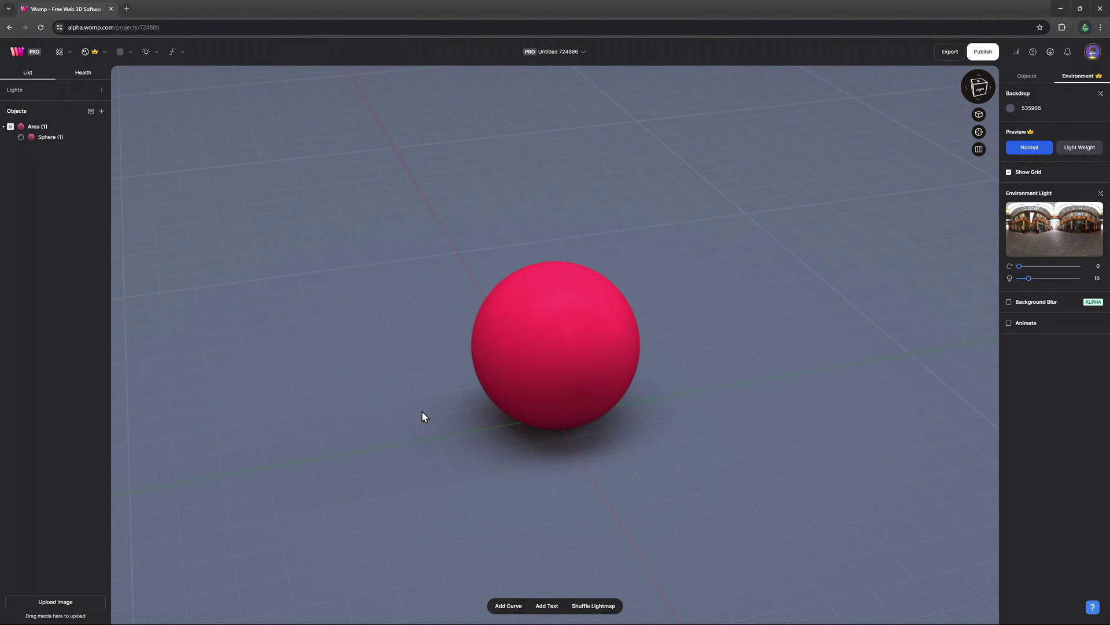
# Select the pink sphere (position 0, 50, 0, size 100) to show its Objects panel
pyautogui.click(585, 338)
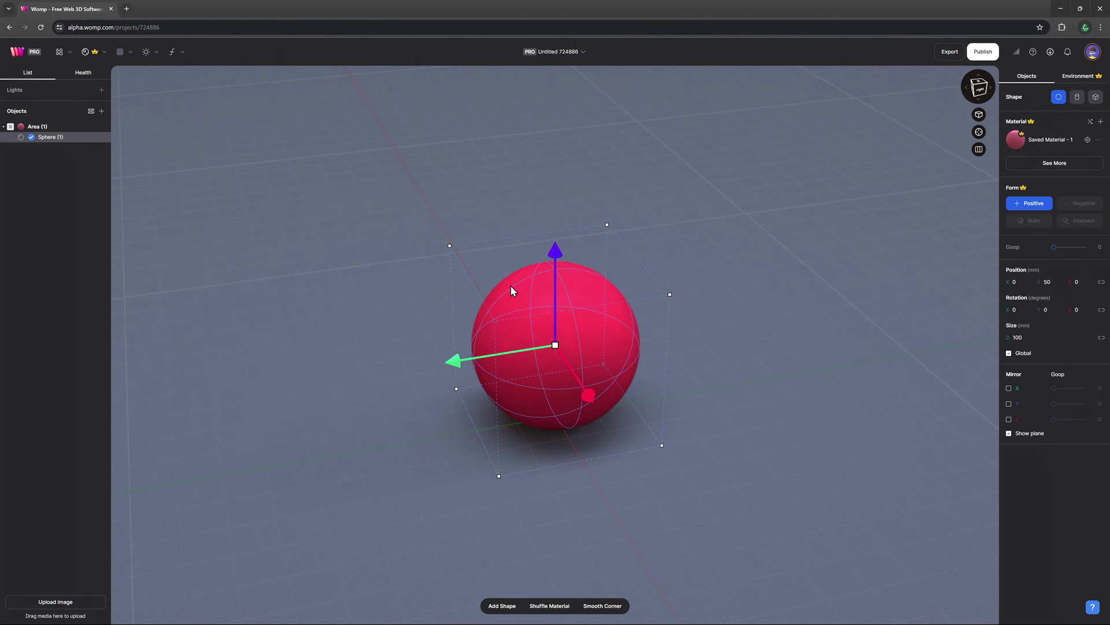
# Enable Mirror X on the sphere and slide it sideways into a lens shape
pyautogui.moveTo(452, 358)
pyautogui.mouseDown()
pyautogui.moveTo(420, 361)
pyautogui.moveTo(458, 359)
pyautogui.mouseUp()
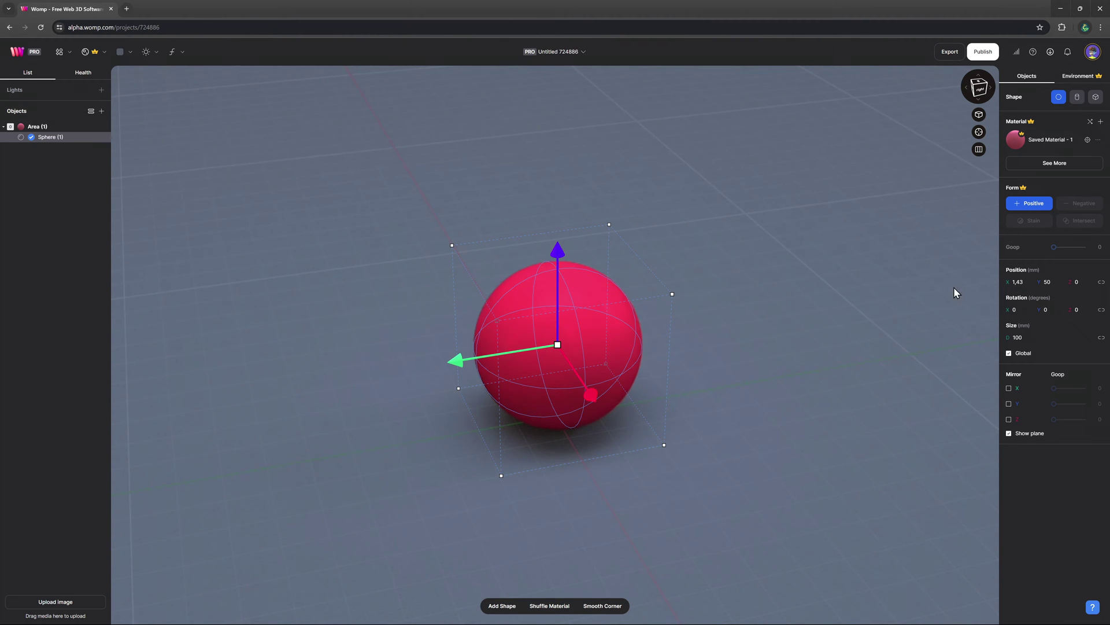
pyautogui.click(1010, 389)
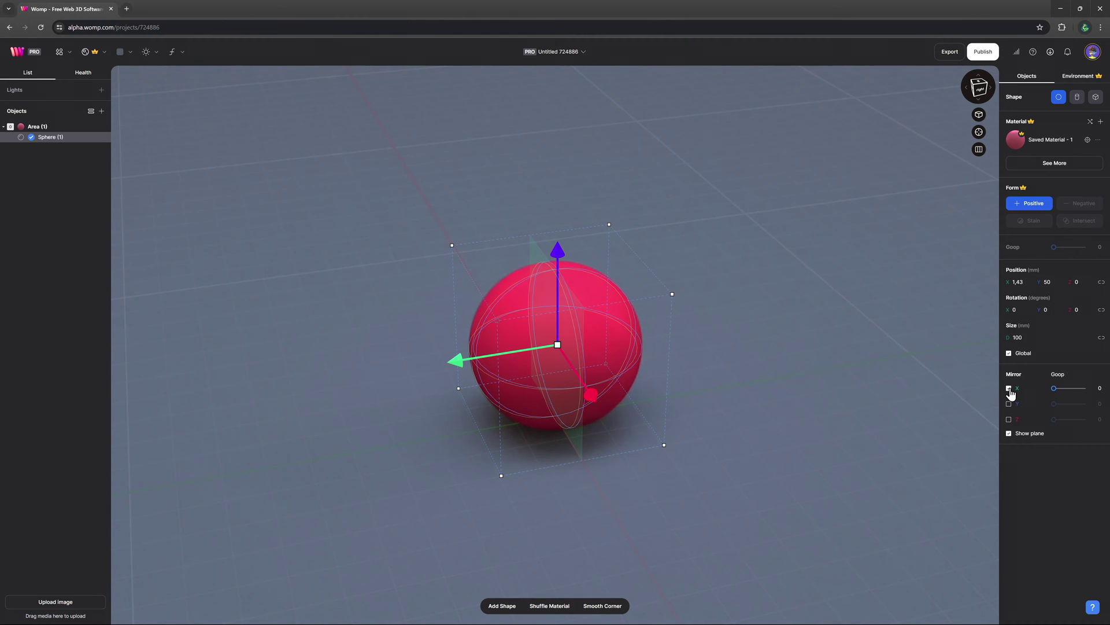
pyautogui.moveTo(914, 378); pyautogui.dragTo(841, 360)
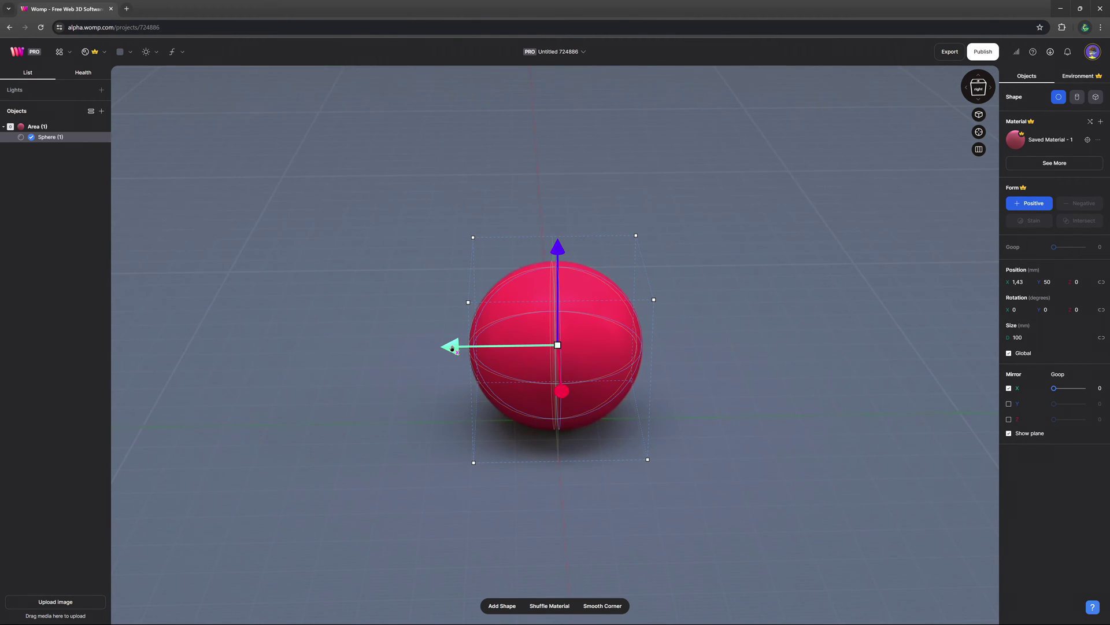
pyautogui.moveTo(452, 348)
pyautogui.mouseDown()
pyautogui.moveTo(654, 349)
pyautogui.moveTo(354, 352)
pyautogui.moveTo(353, 368)
pyautogui.moveTo(409, 368)
pyautogui.moveTo(359, 387)
pyautogui.moveTo(446, 367)
pyautogui.moveTo(416, 375)
pyautogui.mouseUp()
# Demo a heart by duplicating and gooping the sphere, then delete the duplicate
pyautogui.click(799, 403)
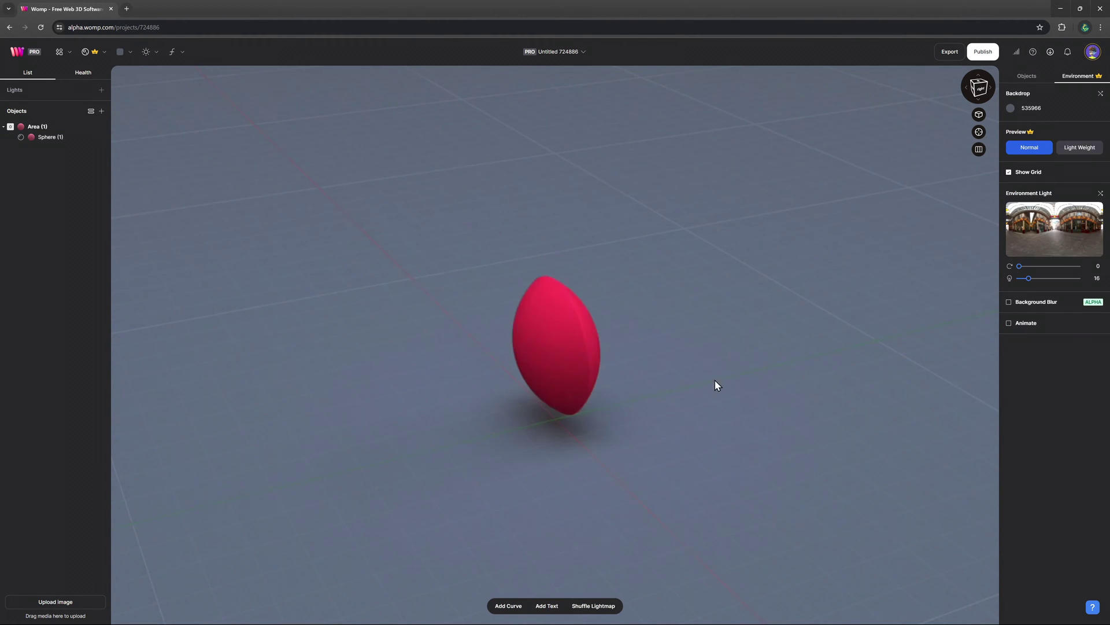
pyautogui.moveTo(715, 380); pyautogui.dragTo(604, 331)
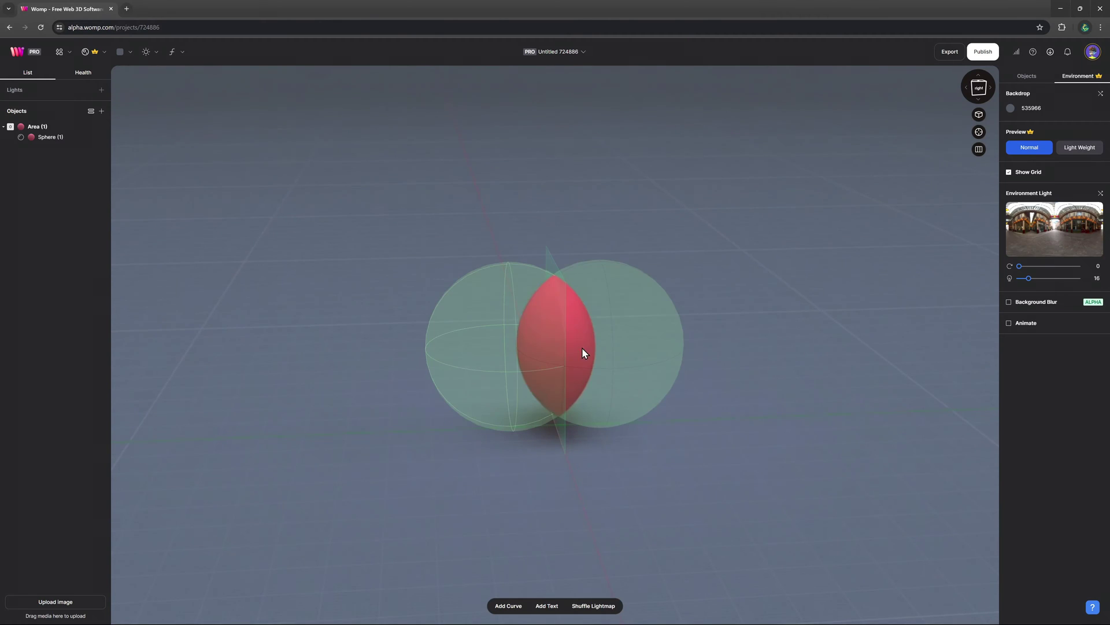
pyautogui.click(584, 350)
pyautogui.hotkey('ctrl', 'd')
pyautogui.moveTo(505, 307)
pyautogui.mouseDown()
pyautogui.moveTo(553, 266)
pyautogui.moveTo(597, 260)
pyautogui.mouseUp()
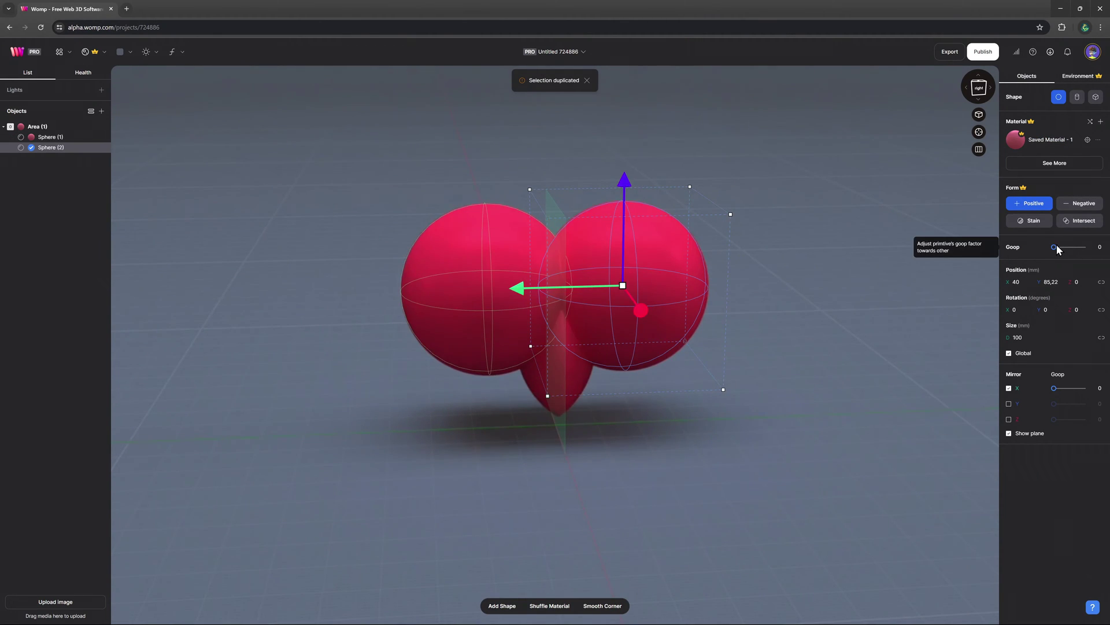
pyautogui.moveTo(1053, 247); pyautogui.dragTo(1059, 247)
pyautogui.moveTo(938, 301); pyautogui.dragTo(807, 279)
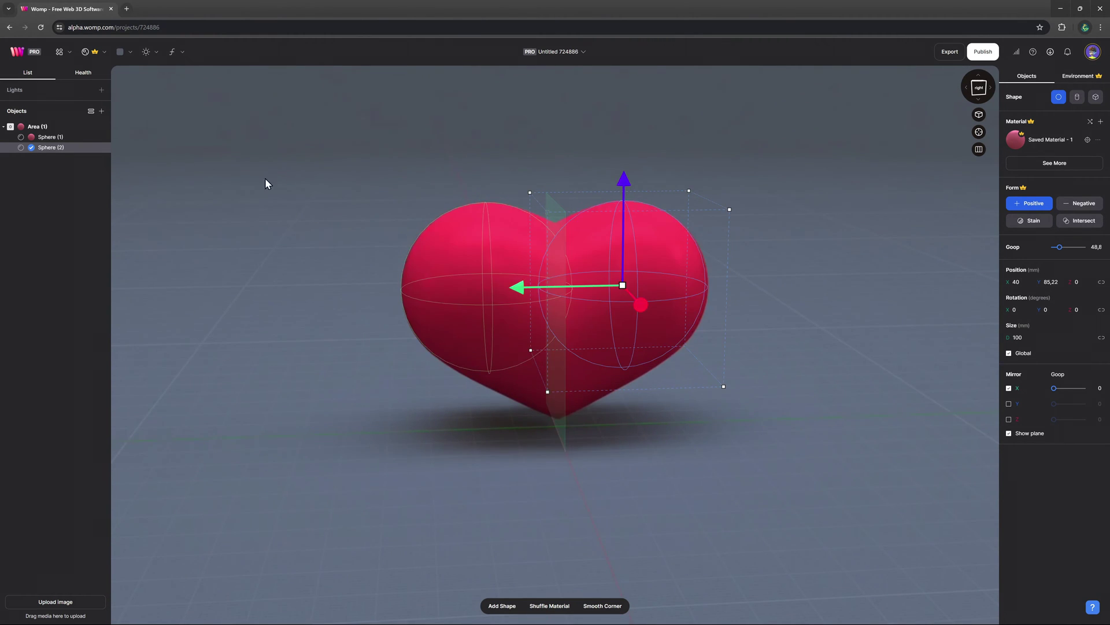
pyautogui.press('Delete')
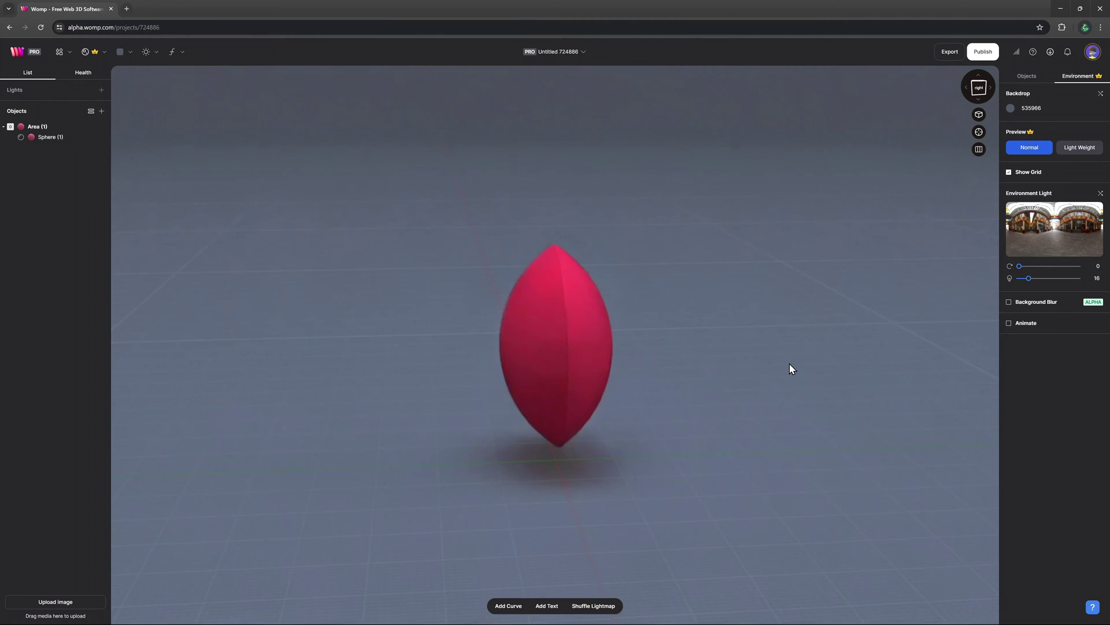
# Raise the sphere's Mirror X Goop so the lens blends into a smooth oval
pyautogui.moveTo(789, 342)
pyautogui.mouseDown()
pyautogui.moveTo(827, 340)
pyautogui.moveTo(761, 344)
pyautogui.moveTo(787, 347)
pyautogui.mouseUp()
pyautogui.click(564, 325)
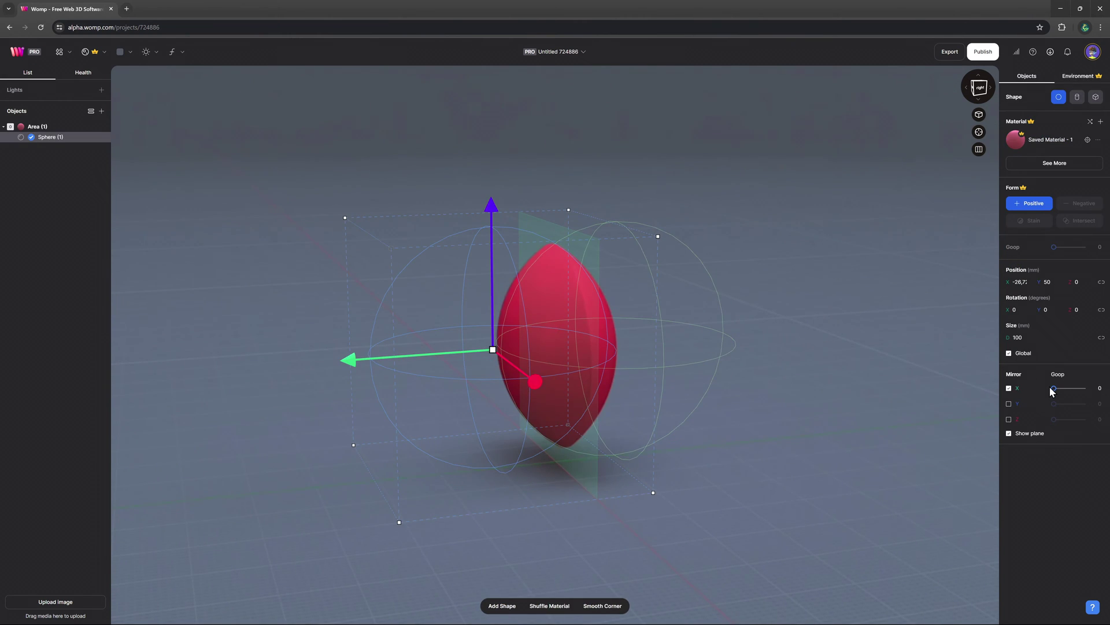
pyautogui.moveTo(1054, 388); pyautogui.dragTo(1055, 391)
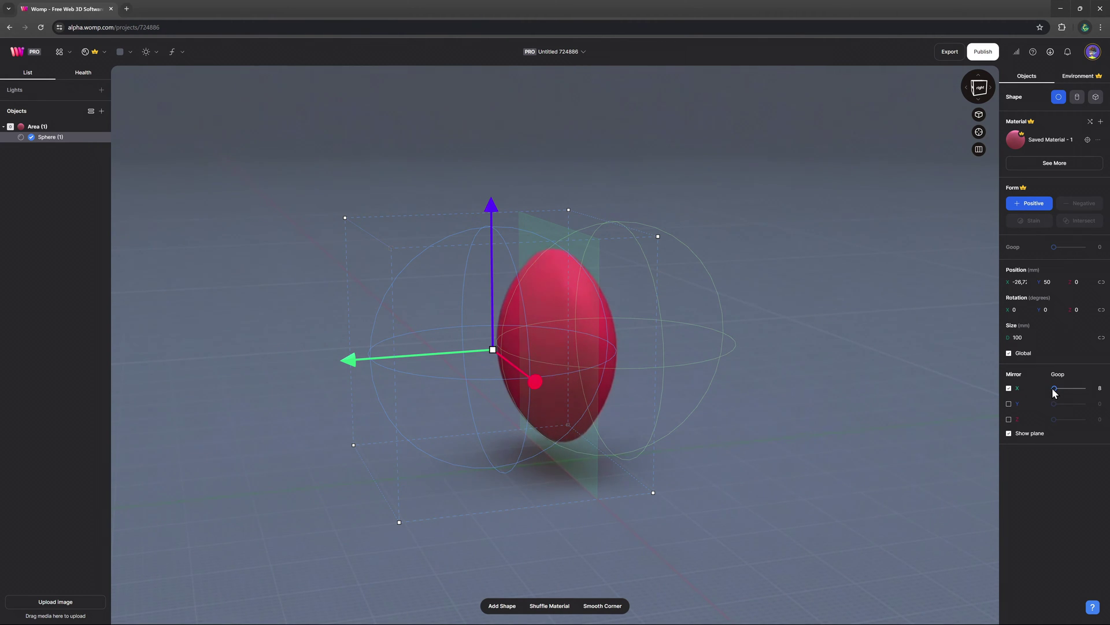
# Pull the sphere out along X and Z to form four separate mirrored spheres
pyautogui.click(907, 382)
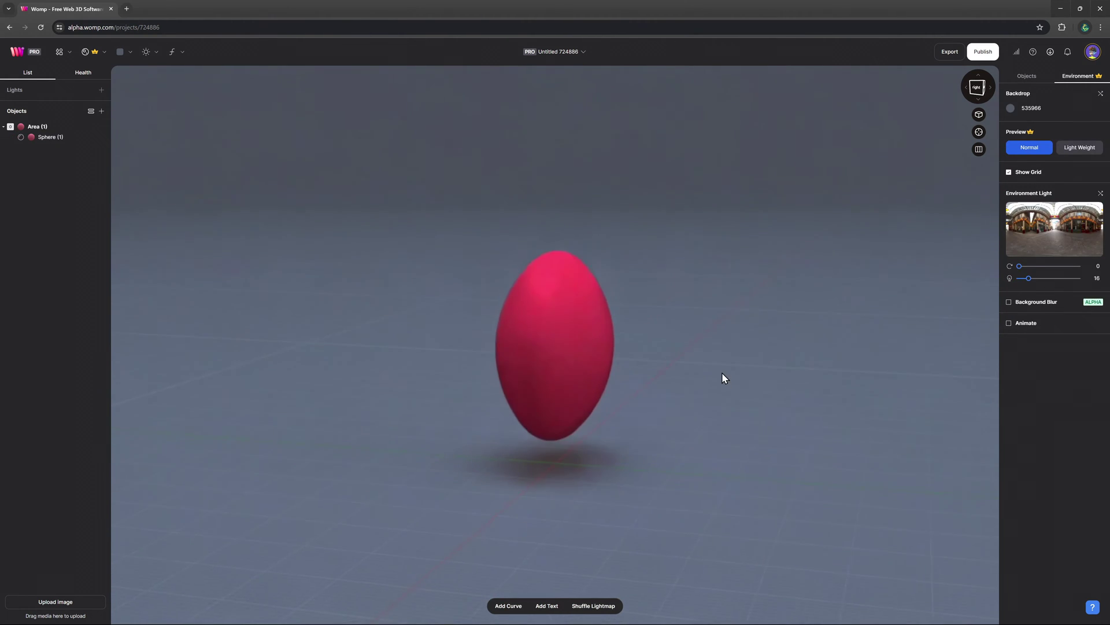
pyautogui.click(574, 356)
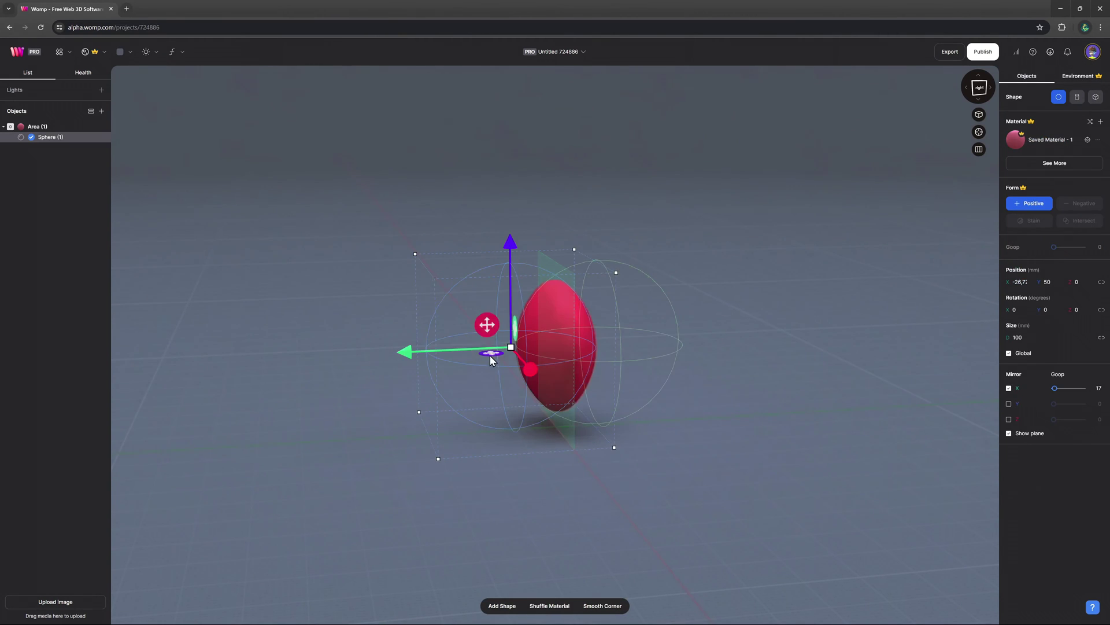
pyautogui.moveTo(416, 354); pyautogui.dragTo(573, 351)
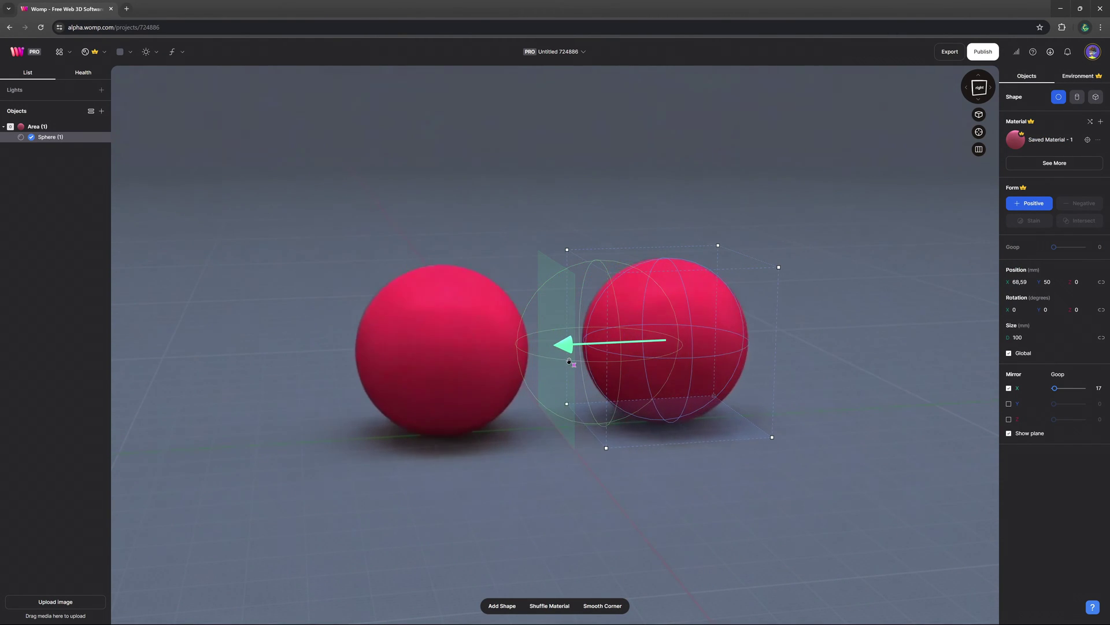
pyautogui.moveTo(810, 241); pyautogui.dragTo(923, 301)
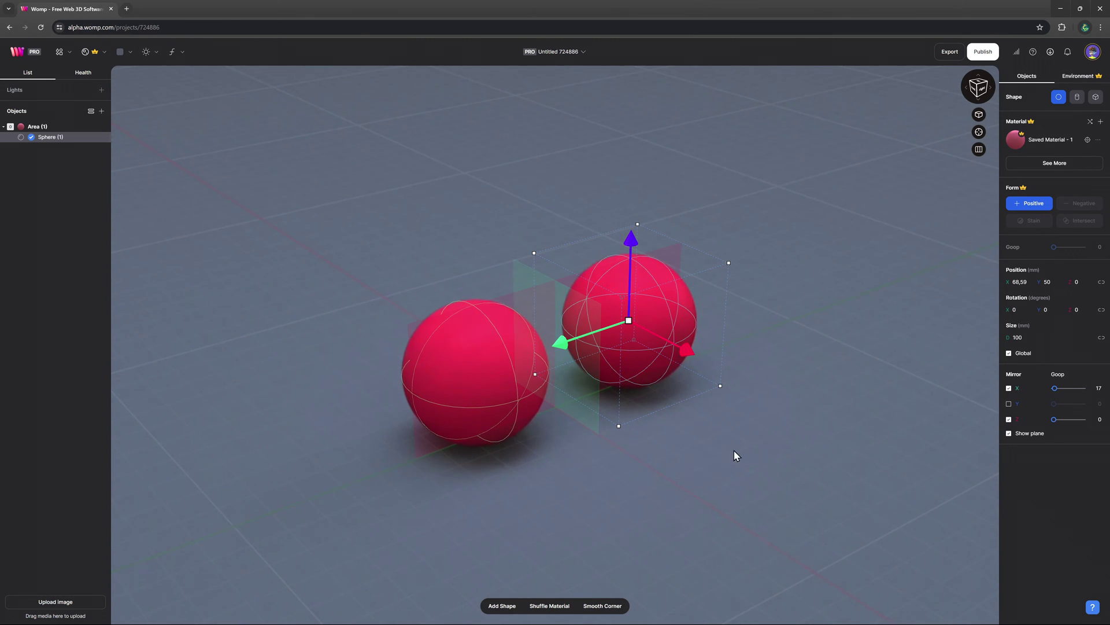
pyautogui.moveTo(734, 450); pyautogui.dragTo(853, 449)
pyautogui.moveTo(672, 324); pyautogui.dragTo(569, 310)
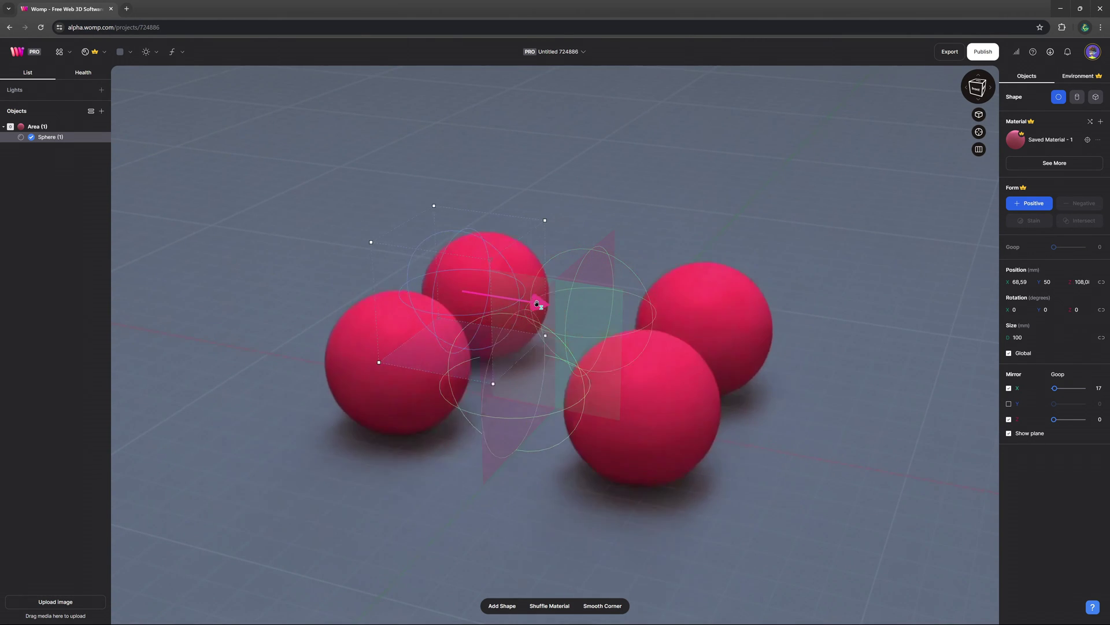
# Fine-tune the sphere position to X 69 and Z 62.53
pyautogui.click(976, 91)
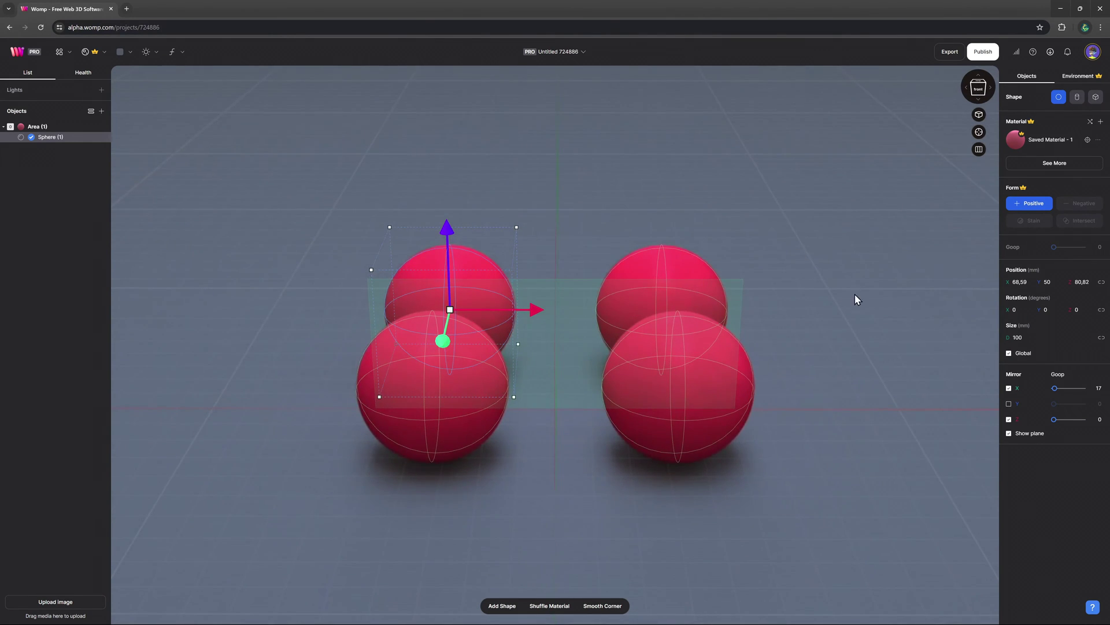
pyautogui.moveTo(855, 293)
pyautogui.mouseDown()
pyautogui.moveTo(572, 291)
pyautogui.moveTo(494, 265)
pyautogui.mouseUp()
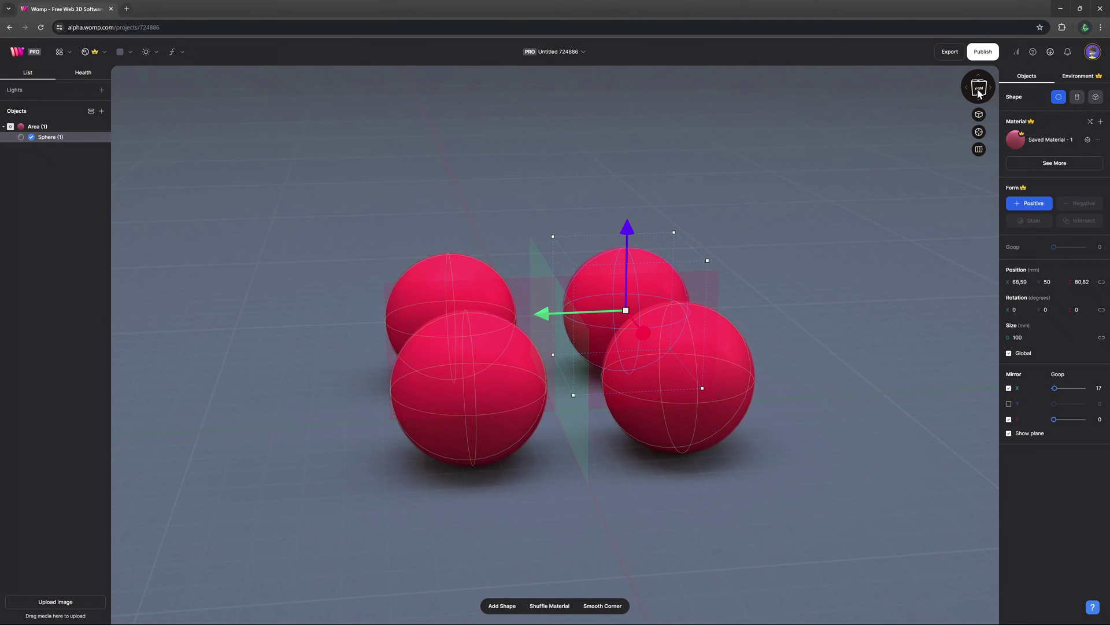
pyautogui.moveTo(572, 315)
pyautogui.mouseDown()
pyautogui.moveTo(640, 310)
pyautogui.moveTo(436, 318)
pyautogui.moveTo(542, 327)
pyautogui.mouseUp()
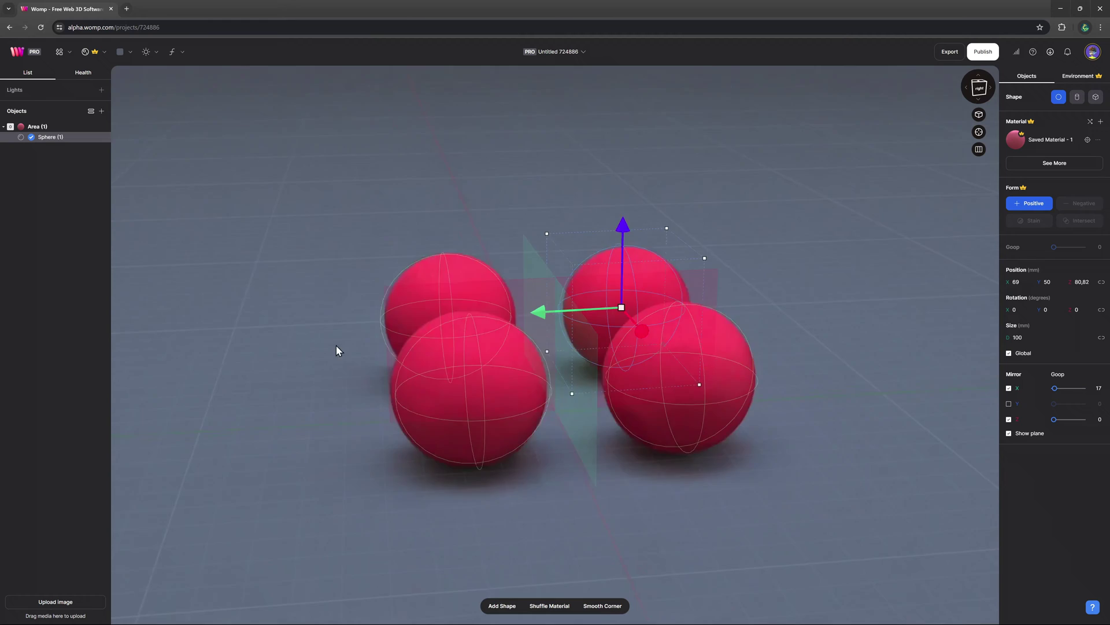
pyautogui.moveTo(337, 349); pyautogui.dragTo(612, 342)
pyautogui.moveTo(545, 311)
pyautogui.mouseDown()
pyautogui.moveTo(708, 318)
pyautogui.moveTo(564, 322)
pyautogui.mouseUp()
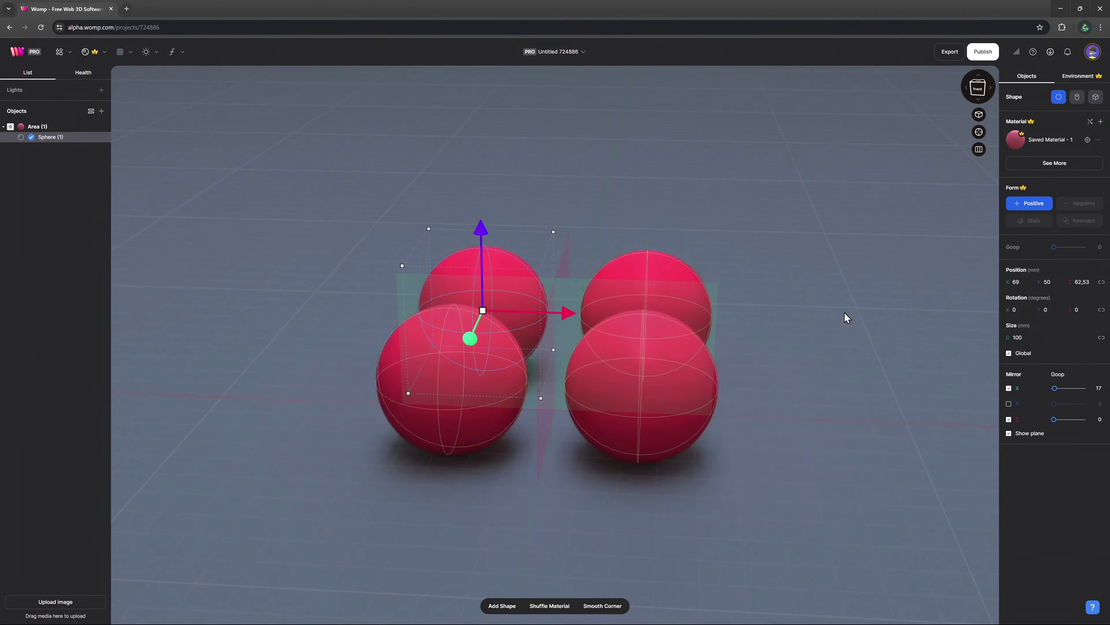
pyautogui.moveTo(845, 312)
pyautogui.mouseDown()
pyautogui.moveTo(609, 322)
pyautogui.moveTo(971, 400)
pyautogui.moveTo(834, 387)
pyautogui.mouseUp()
# Enable Mirror Y and raise the sphere above the ground
pyautogui.click(1009, 406)
pyautogui.moveTo(640, 235)
pyautogui.mouseDown()
pyautogui.moveTo(641, 108)
pyautogui.moveTo(640, 174)
pyautogui.mouseUp()
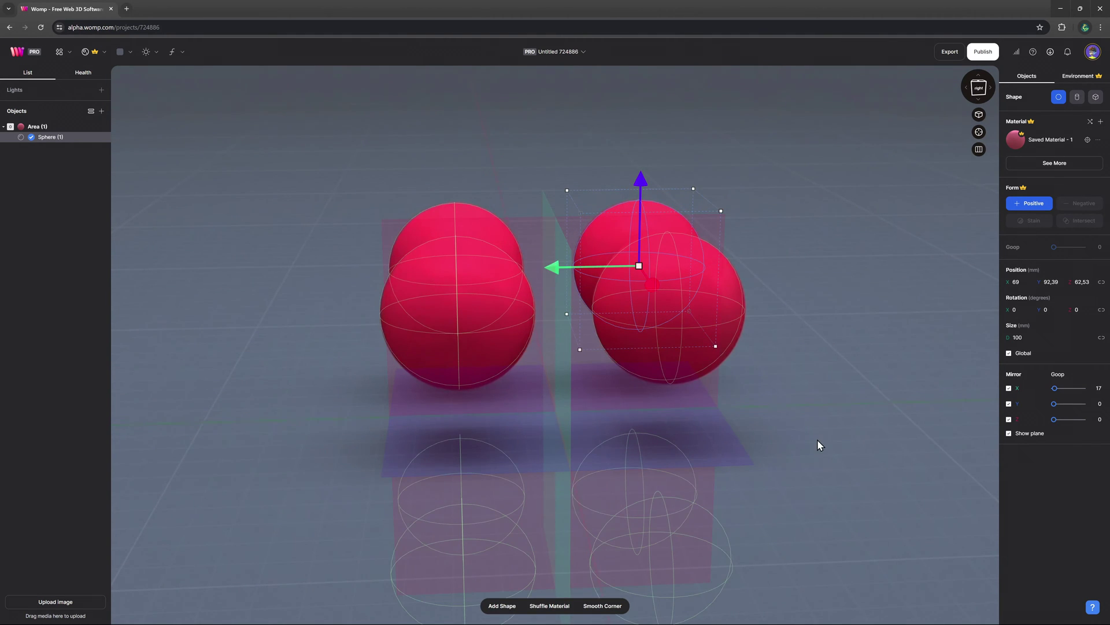
pyautogui.moveTo(823, 441)
pyautogui.mouseDown()
pyautogui.moveTo(821, 310)
pyautogui.moveTo(872, 274)
pyautogui.moveTo(772, 330)
pyautogui.moveTo(781, 288)
pyautogui.moveTo(808, 262)
pyautogui.moveTo(761, 445)
pyautogui.moveTo(759, 502)
pyautogui.mouseUp()
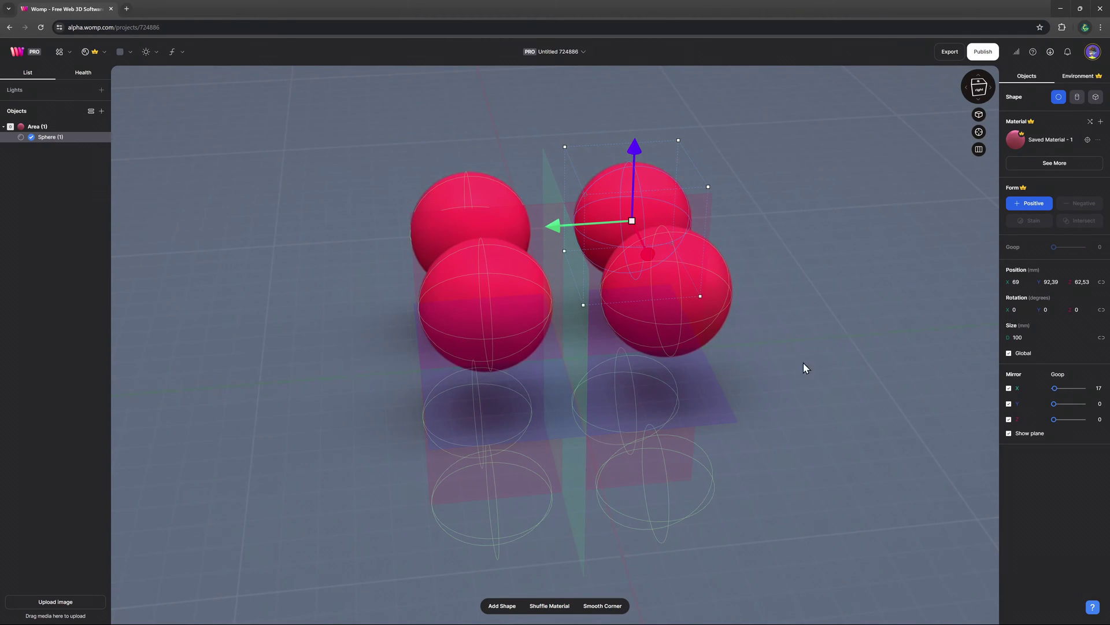
# Paste a smaller sphere copy above the original and goop it into it
pyautogui.hotkey('ctrl', 'v')
pyautogui.moveTo(634, 148); pyautogui.dragTo(636, 119)
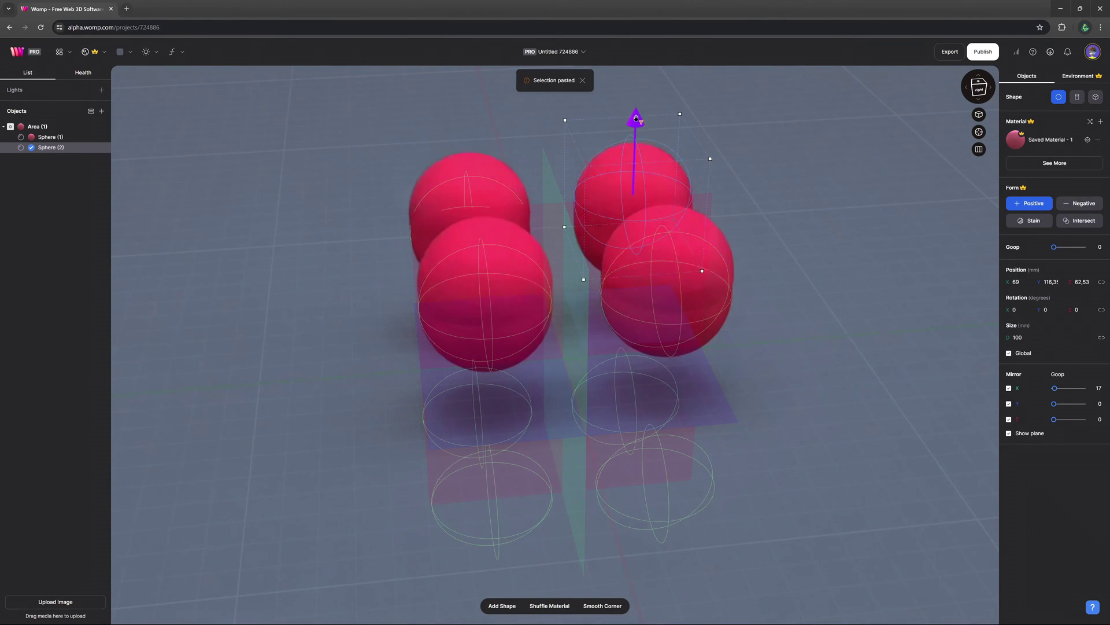
pyautogui.moveTo(609, 174); pyautogui.dragTo(634, 185)
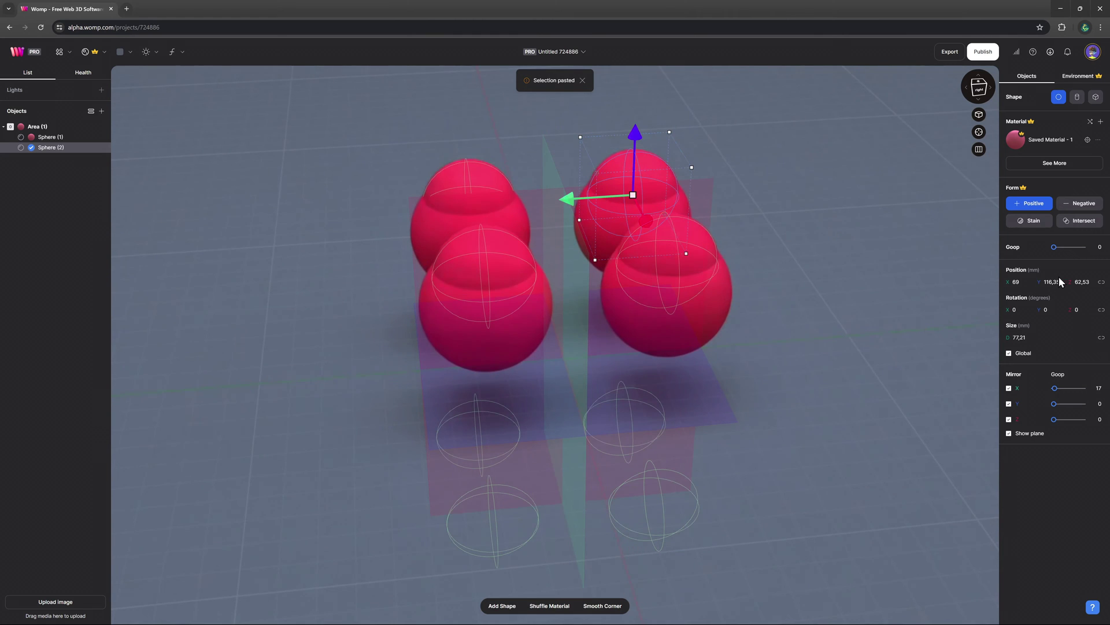
pyautogui.moveTo(1055, 249); pyautogui.dragTo(1059, 249)
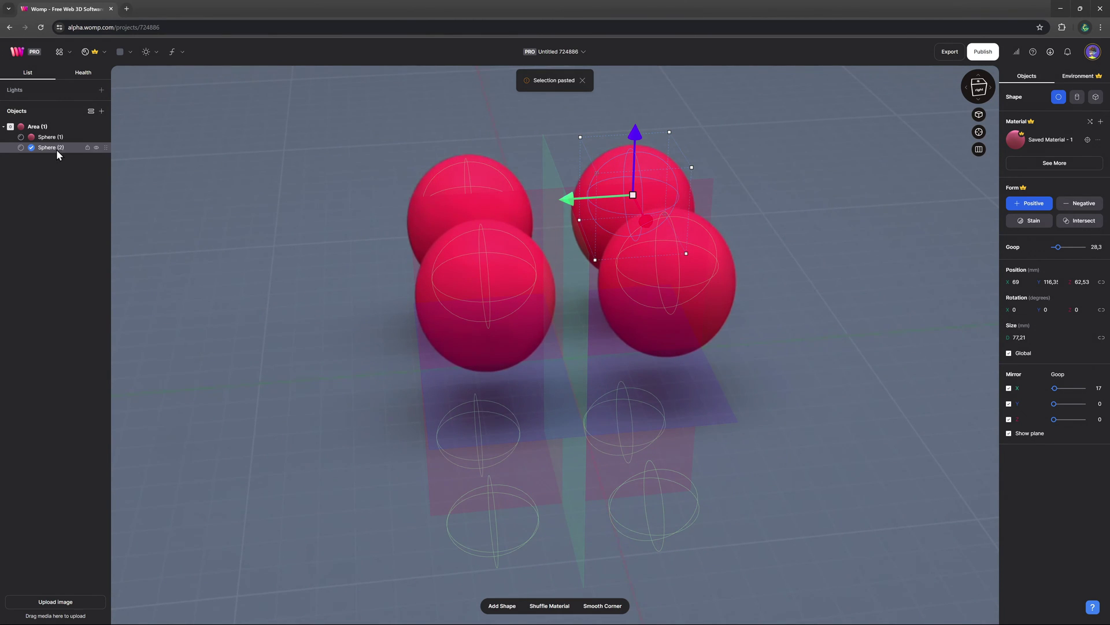
pyautogui.click(50, 127)
# Lift the sphere group, union it with Sphere (2), and slide the union along X
pyautogui.moveTo(232, 259); pyautogui.dragTo(200, 188)
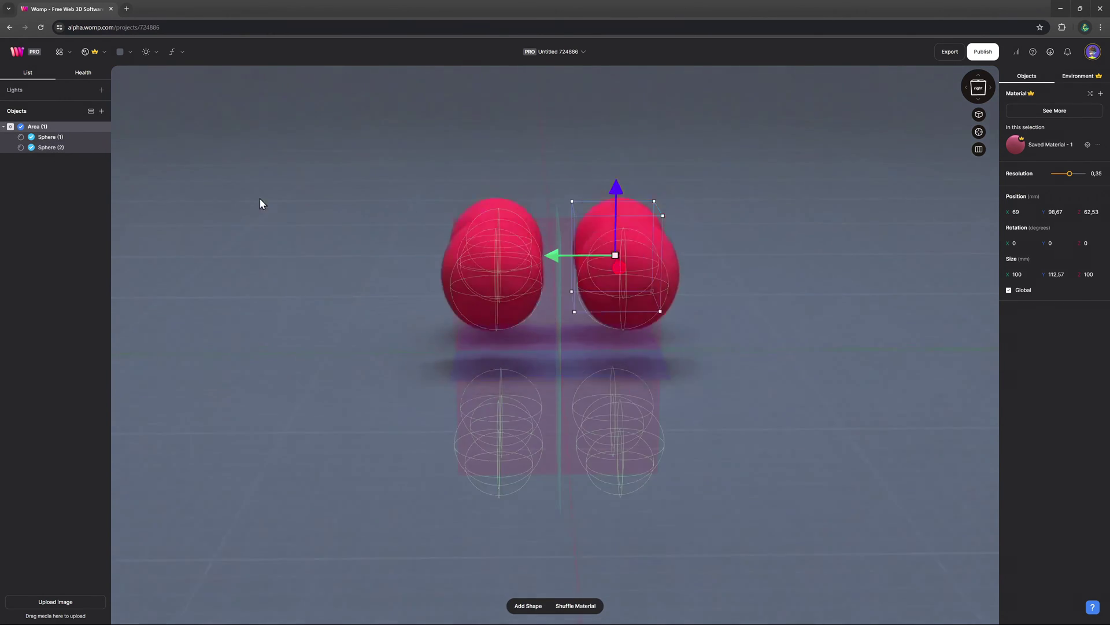
pyautogui.moveTo(610, 178); pyautogui.dragTo(604, 92)
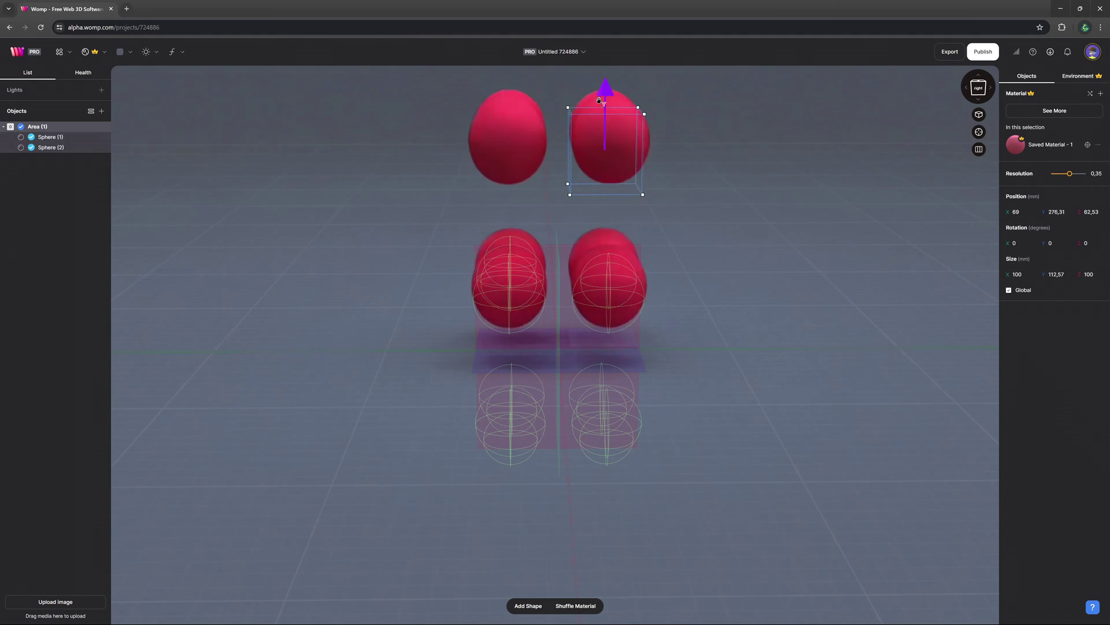
pyautogui.keyDown('shift'); pyautogui.click(56, 148); pyautogui.keyUp('shift')
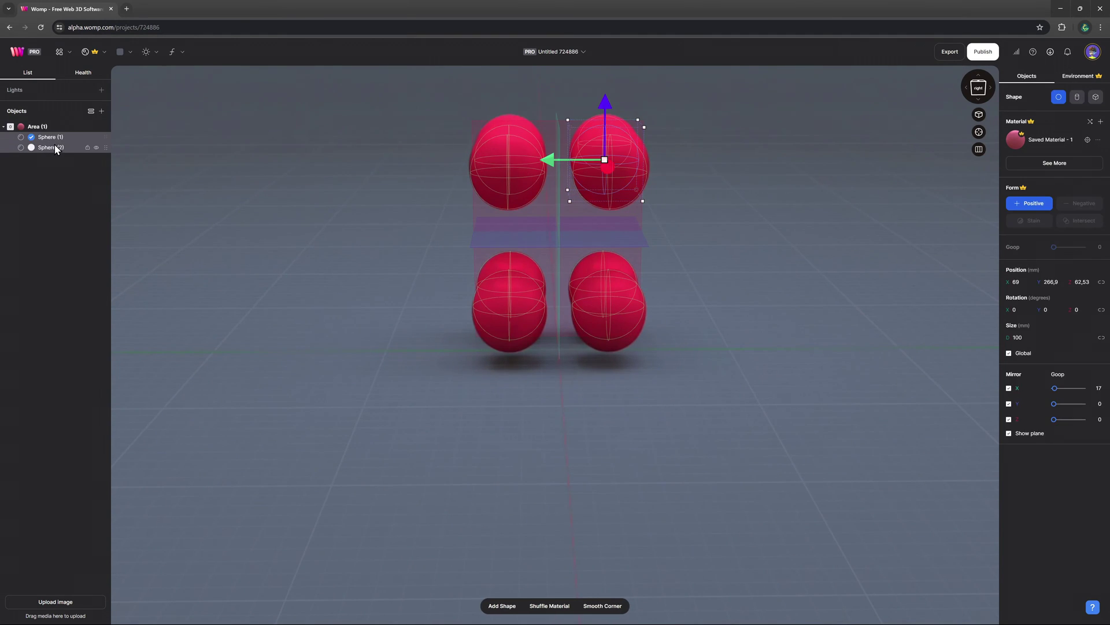
pyautogui.rightClick(56, 148)
pyautogui.click(149, 181)
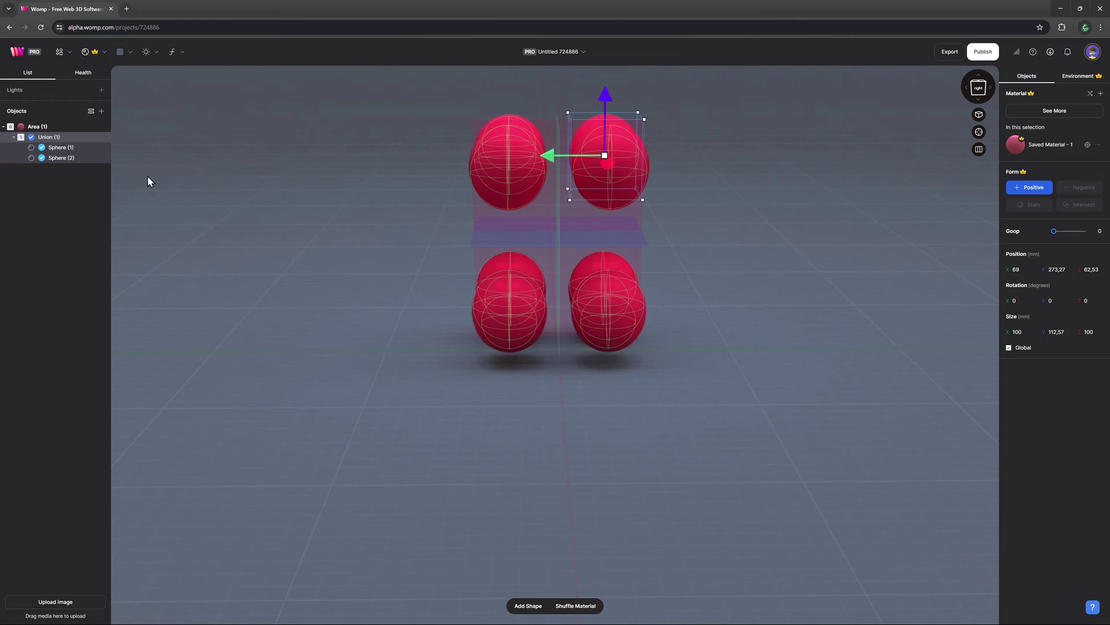
pyautogui.moveTo(535, 153)
pyautogui.mouseDown()
pyautogui.moveTo(518, 201)
pyautogui.moveTo(339, 202)
pyautogui.mouseUp()
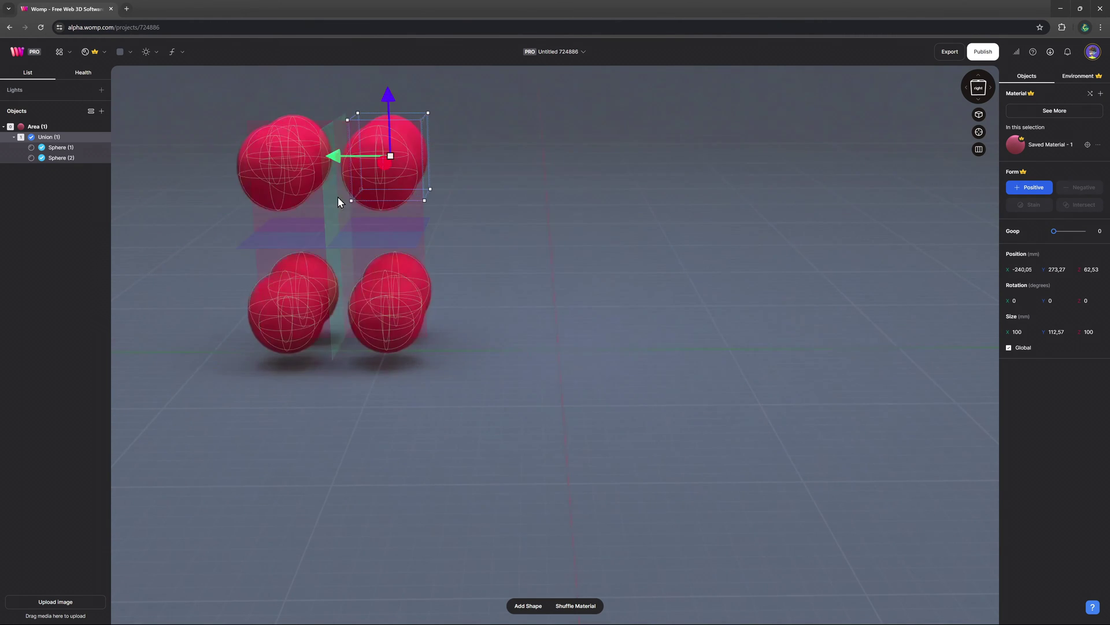
pyautogui.moveTo(511, 197)
pyautogui.mouseDown(button='right')
pyautogui.moveTo(560, 279)
pyautogui.moveTo(585, 244)
pyautogui.moveTo(728, 246)
pyautogui.moveTo(718, 248)
pyautogui.mouseUp(button='right')
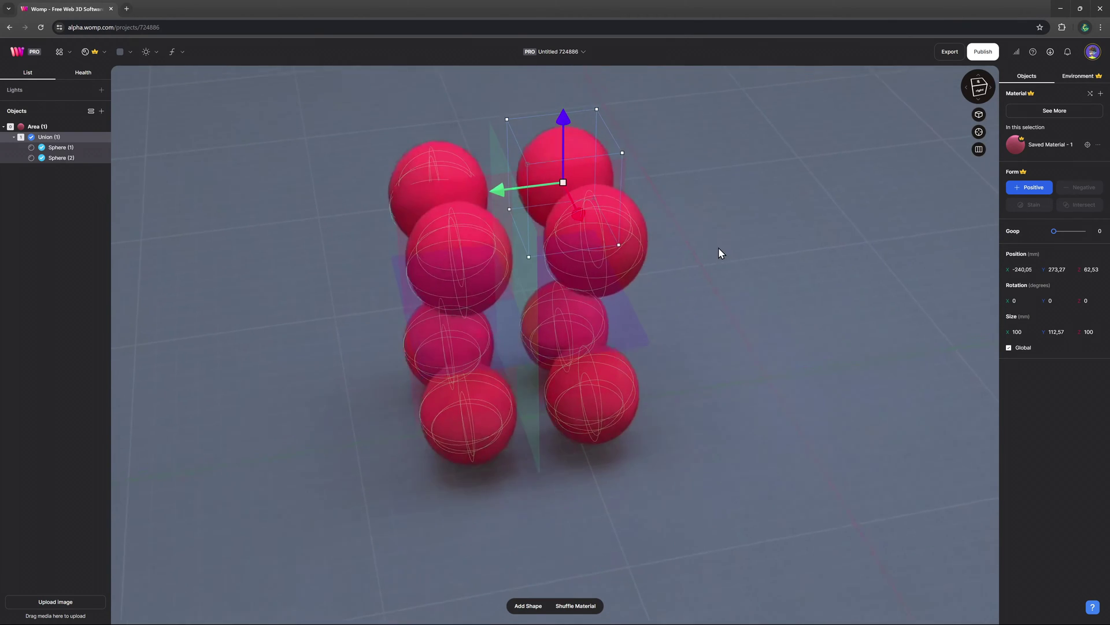
# Shift Sphere (2) along X and Y so its mirrored copies blend together
pyautogui.click(74, 157)
pyautogui.moveTo(493, 179)
pyautogui.mouseDown()
pyautogui.moveTo(595, 164)
pyautogui.moveTo(574, 169)
pyautogui.mouseUp()
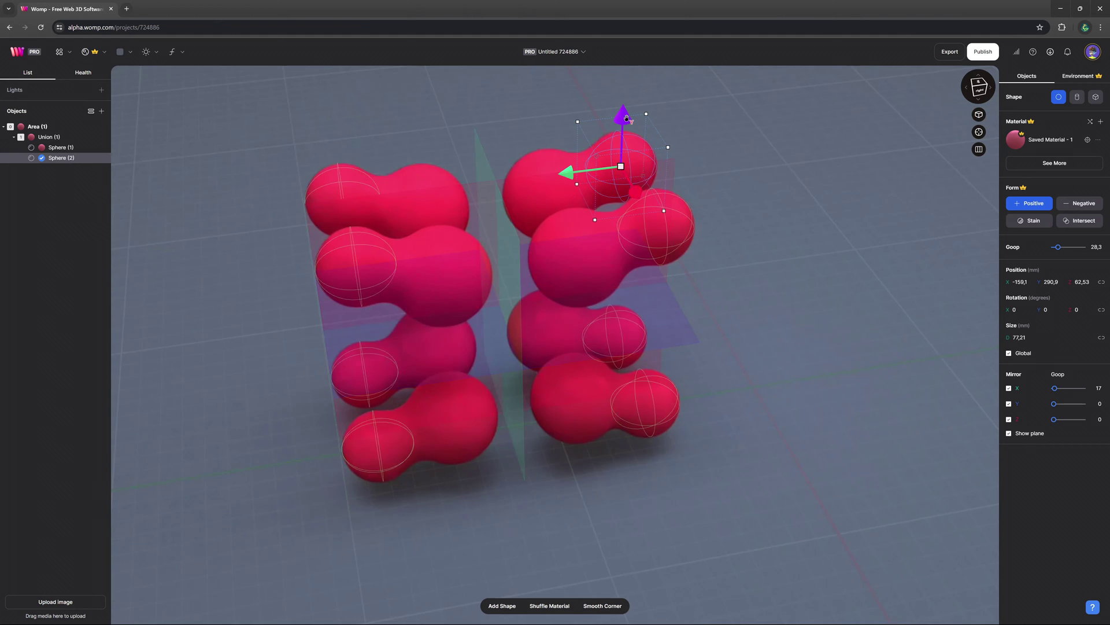
pyautogui.moveTo(626, 118); pyautogui.dragTo(620, 188)
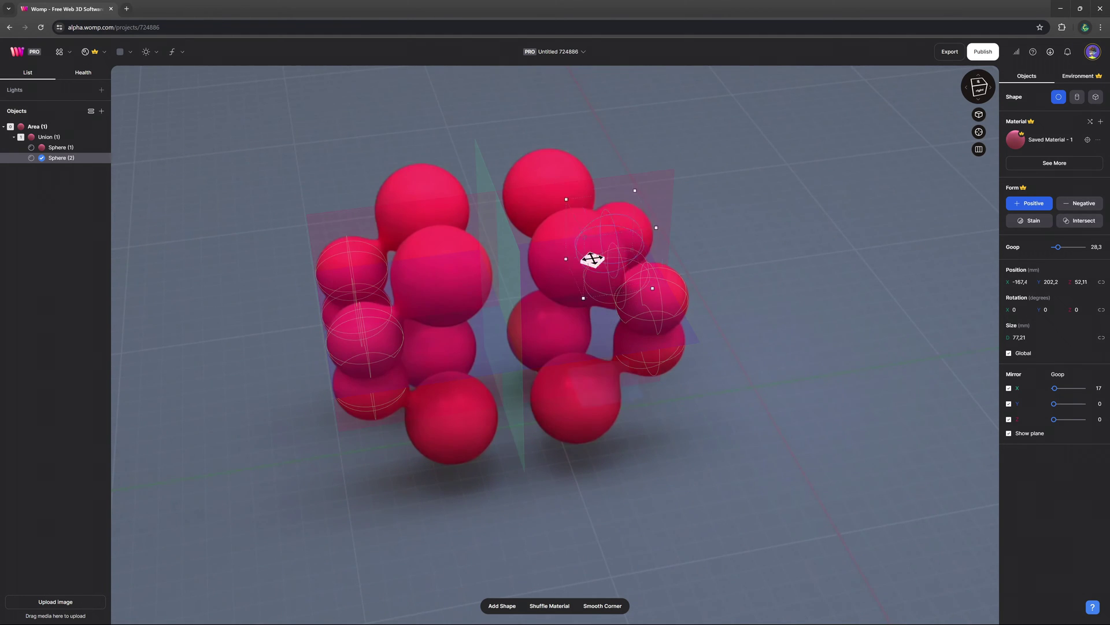
pyautogui.moveTo(592, 260)
pyautogui.mouseDown()
pyautogui.moveTo(426, 241)
pyautogui.moveTo(526, 191)
pyautogui.moveTo(555, 231)
pyautogui.moveTo(499, 267)
pyautogui.moveTo(458, 231)
pyautogui.moveTo(546, 218)
pyautogui.moveTo(564, 258)
pyautogui.mouseUp()
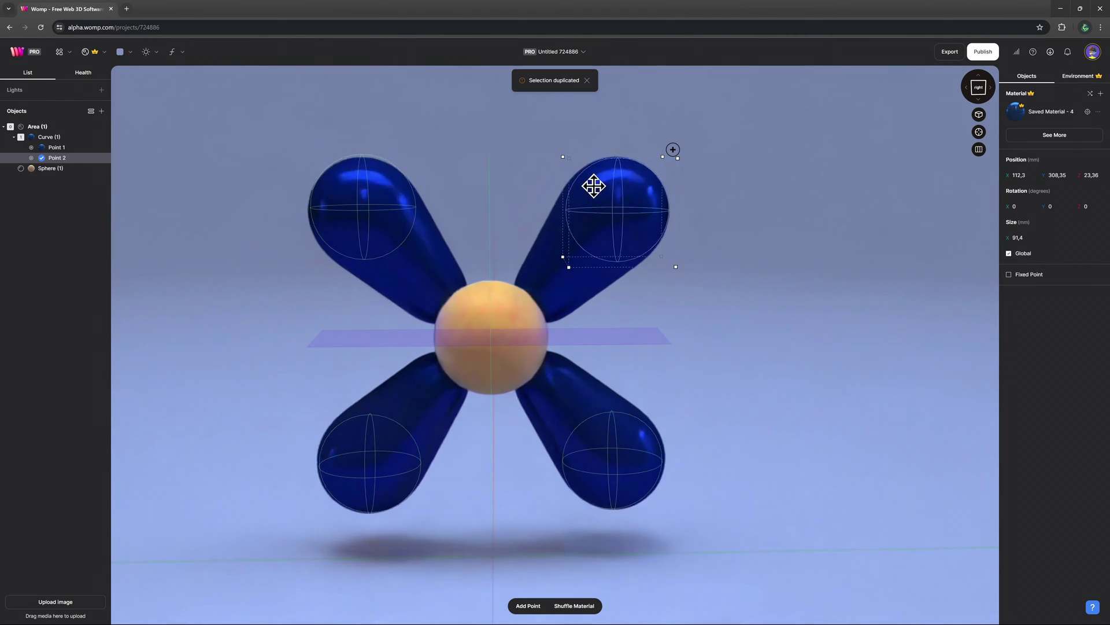
# Change the petal material colour to magenta EF3BFA
pyautogui.click(1041, 111)
pyautogui.click(1012, 217)
pyautogui.click(980, 248)
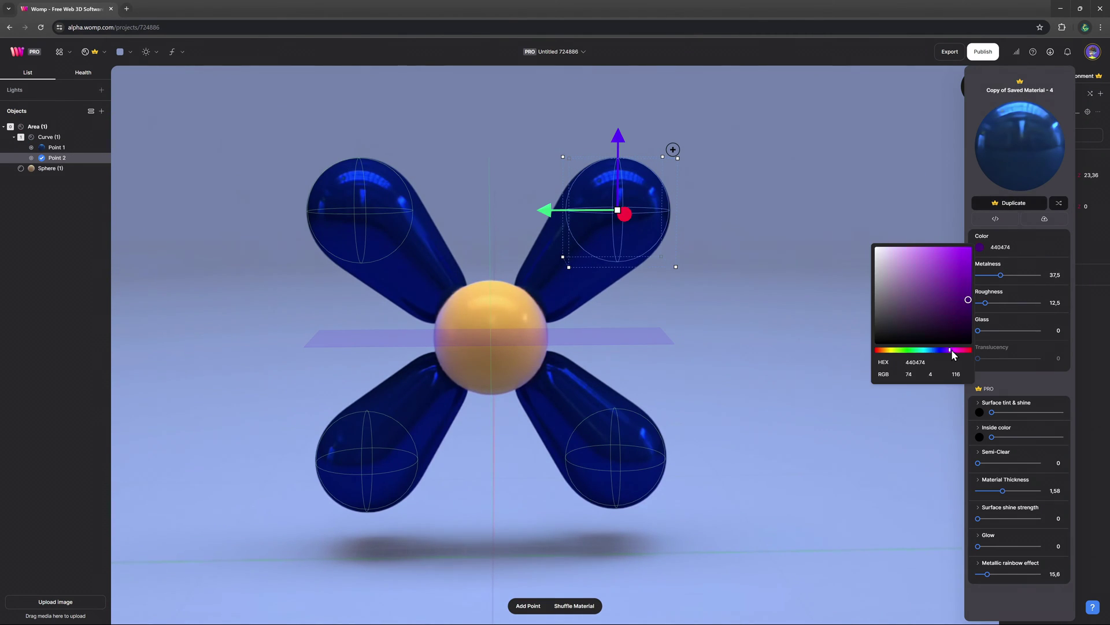
pyautogui.moveTo(953, 354); pyautogui.dragTo(955, 351)
pyautogui.click(950, 249)
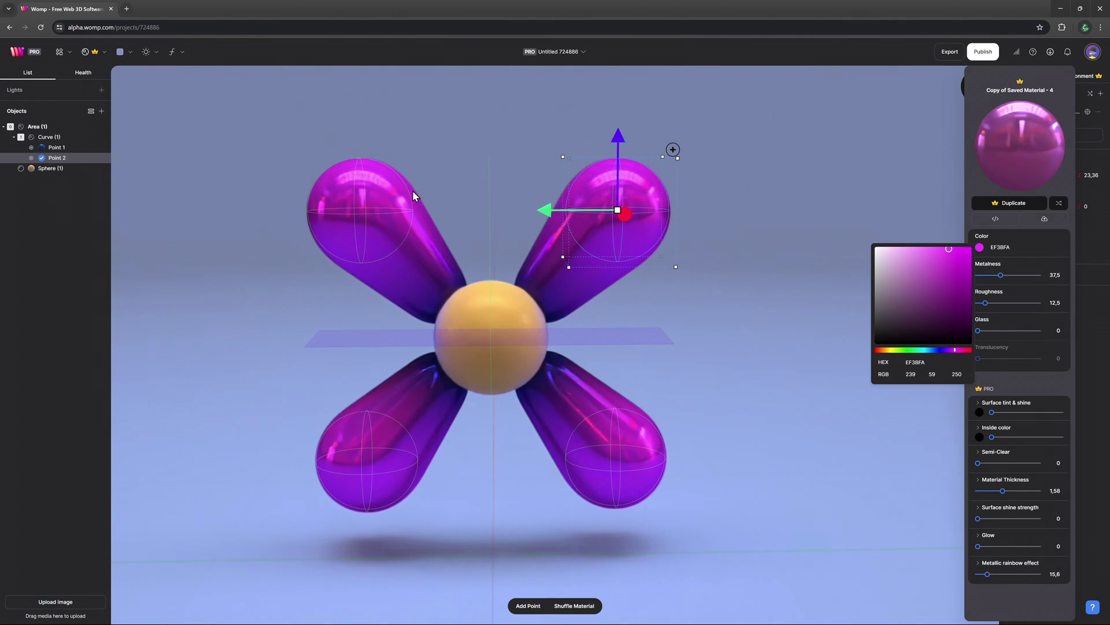
# Copy and rotate the petal pairs to make eight petals
pyautogui.hotkey('ctrl', 'c')
pyautogui.hotkey('ctrl', 'v')
pyautogui.moveTo(694, 139); pyautogui.dragTo(582, 314)
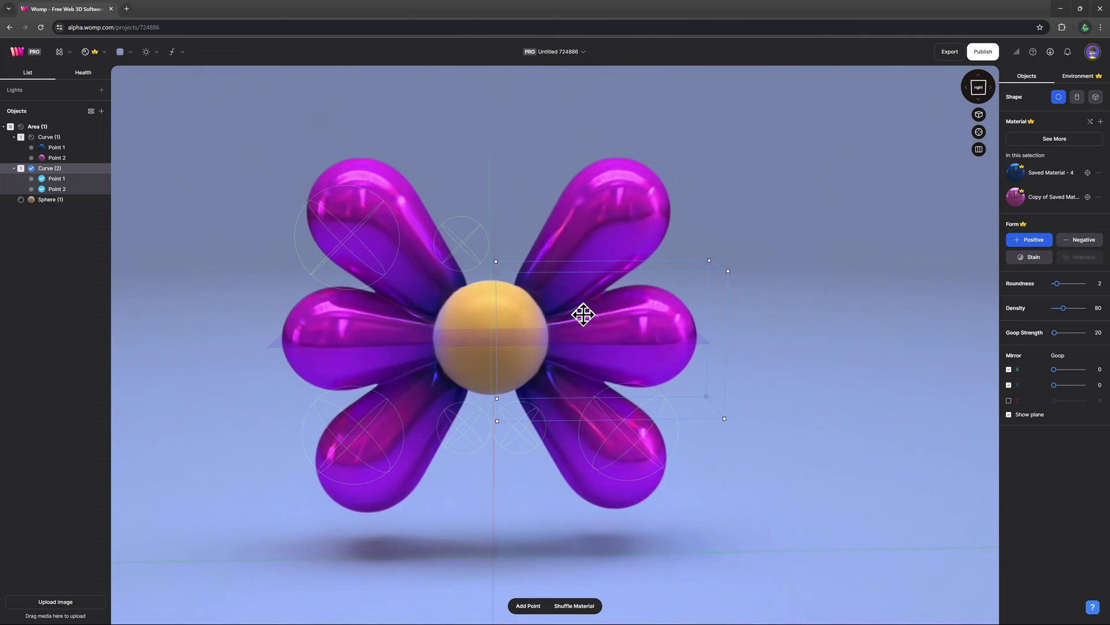
pyautogui.hotkey('ctrl', 'd')
pyautogui.moveTo(675, 190); pyautogui.dragTo(489, 110)
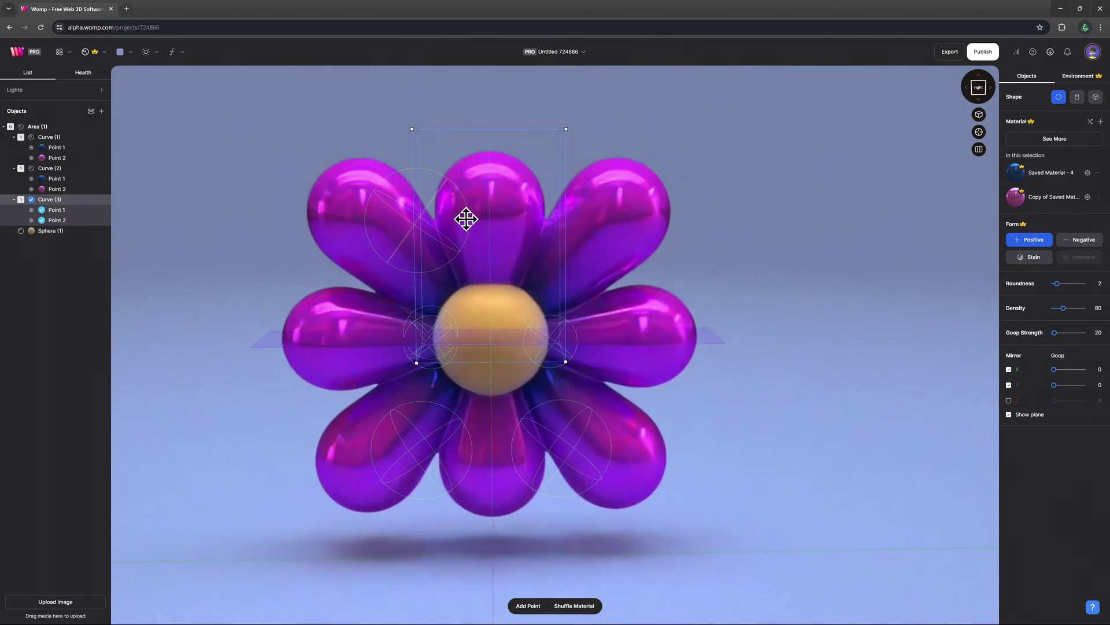
pyautogui.click(752, 268)
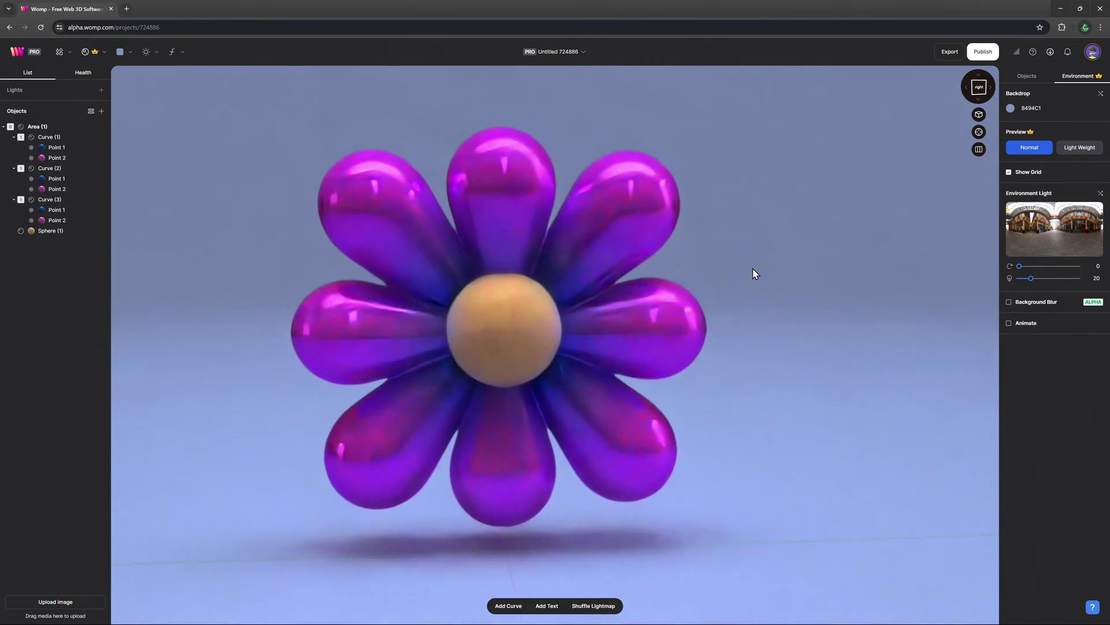
# Duplicate the centre sphere into small Mirror X spheres at the petal tips
pyautogui.click(533, 322)
pyautogui.hotkey('ctrl', 'd')
pyautogui.moveTo(499, 301)
pyautogui.mouseDown()
pyautogui.moveTo(734, 292)
pyautogui.moveTo(711, 301)
pyautogui.mouseUp()
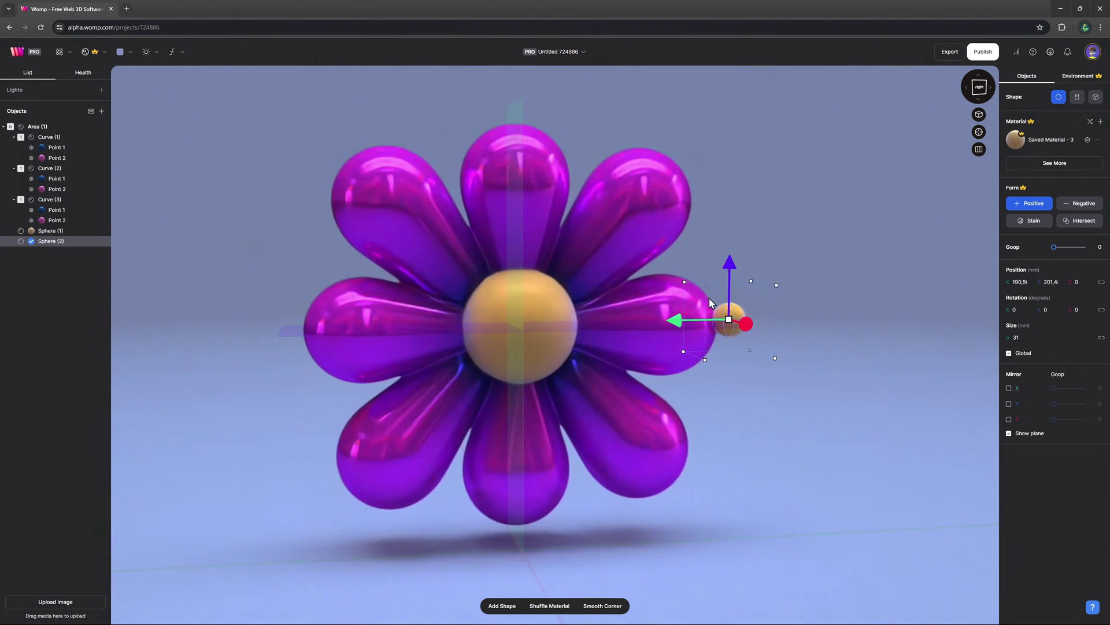
pyautogui.click(1009, 388)
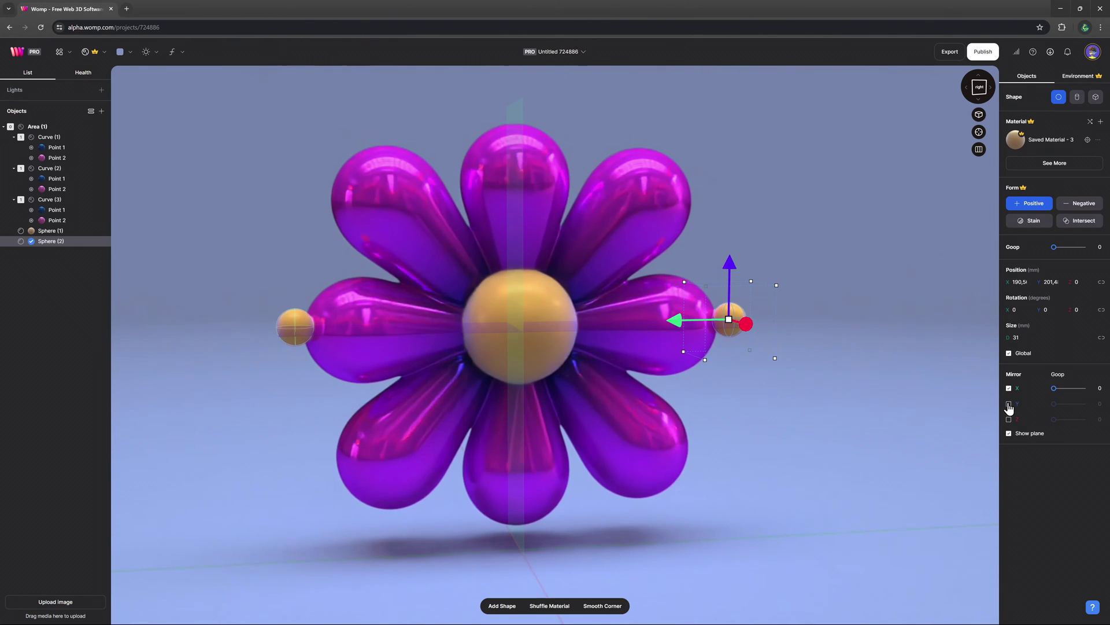
pyautogui.hotkey('ctrl', 'd')
pyautogui.moveTo(706, 303)
pyautogui.mouseDown()
pyautogui.moveTo(660, 137)
pyautogui.moveTo(492, 85)
pyautogui.mouseUp()
pyautogui.hotkey('ctrl', 'd')
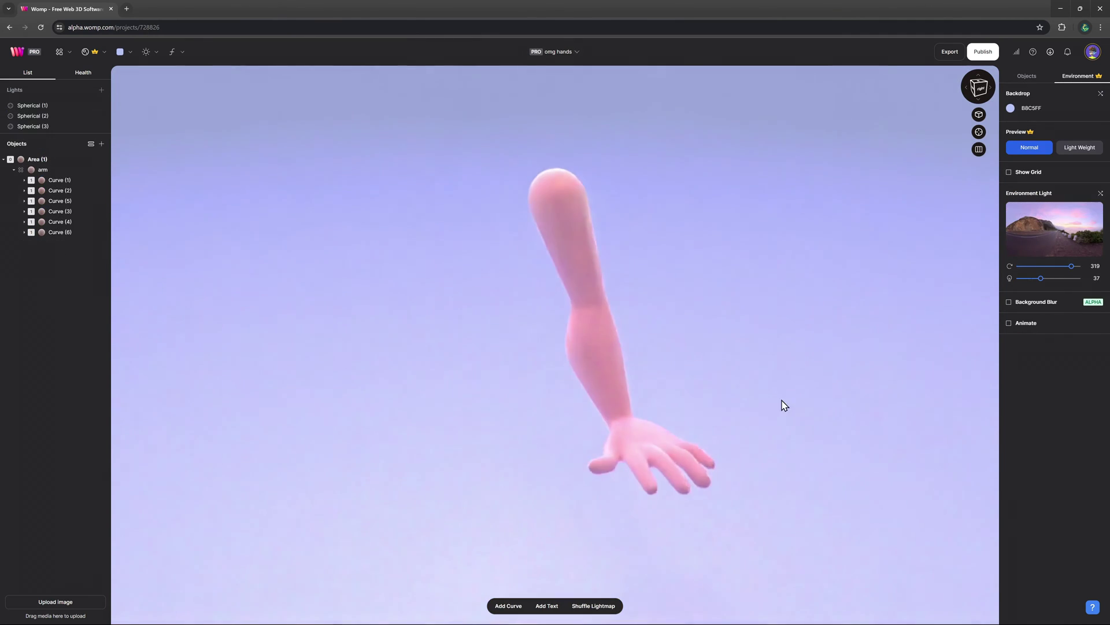
# Select arm curves Curve (1)–(6) and enable Mirror X
pyautogui.moveTo(844, 402)
pyautogui.mouseDown()
pyautogui.moveTo(857, 367)
pyautogui.moveTo(741, 327)
pyautogui.moveTo(585, 330)
pyautogui.moveTo(478, 359)
pyautogui.moveTo(345, 362)
pyautogui.moveTo(318, 414)
pyautogui.moveTo(573, 468)
pyautogui.moveTo(710, 418)
pyautogui.moveTo(721, 388)
pyautogui.mouseUp()
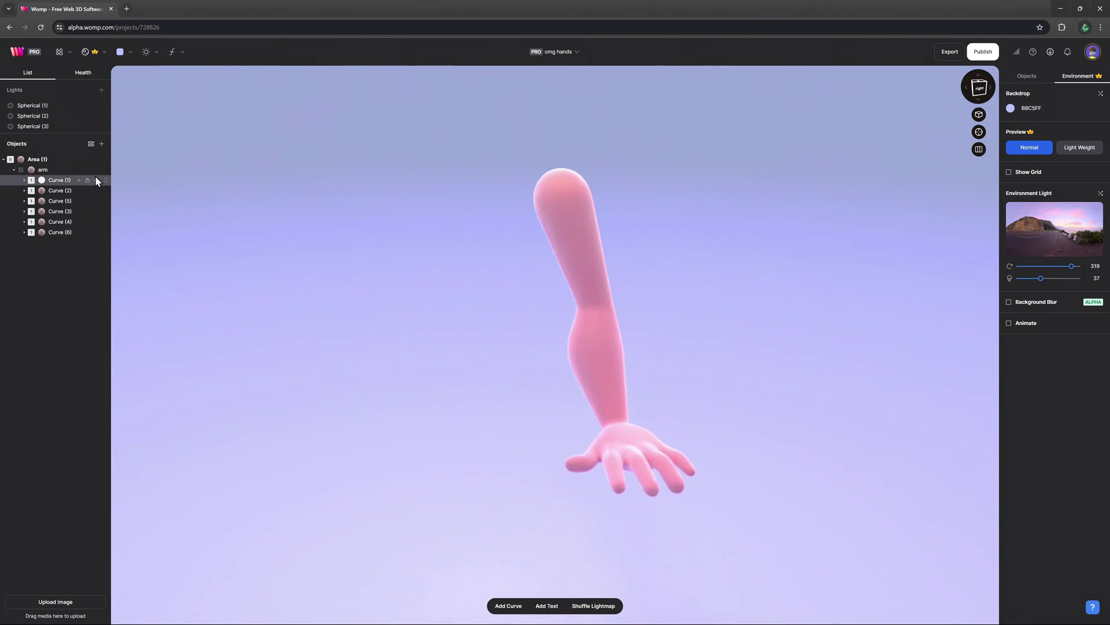
pyautogui.click(59, 179)
pyautogui.keyDown('shift'); pyautogui.click(59, 235); pyautogui.keyUp('shift')
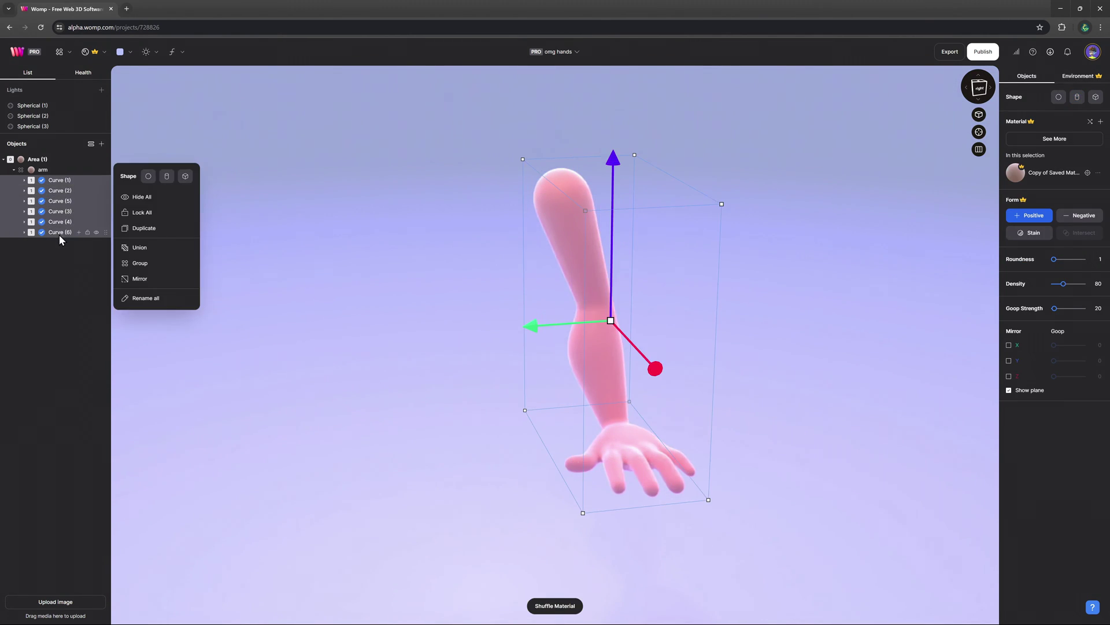
pyautogui.click(1009, 346)
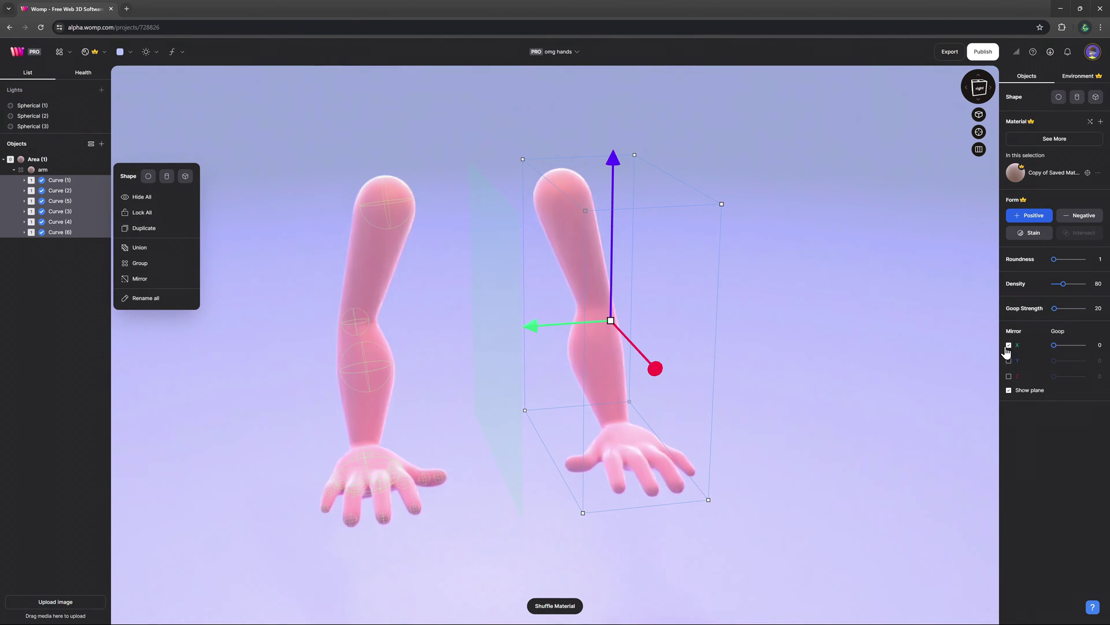
# Move the arm along X and rotate it so the mirrored pair stands apart
pyautogui.moveTo(895, 366); pyautogui.dragTo(769, 364, button='right')
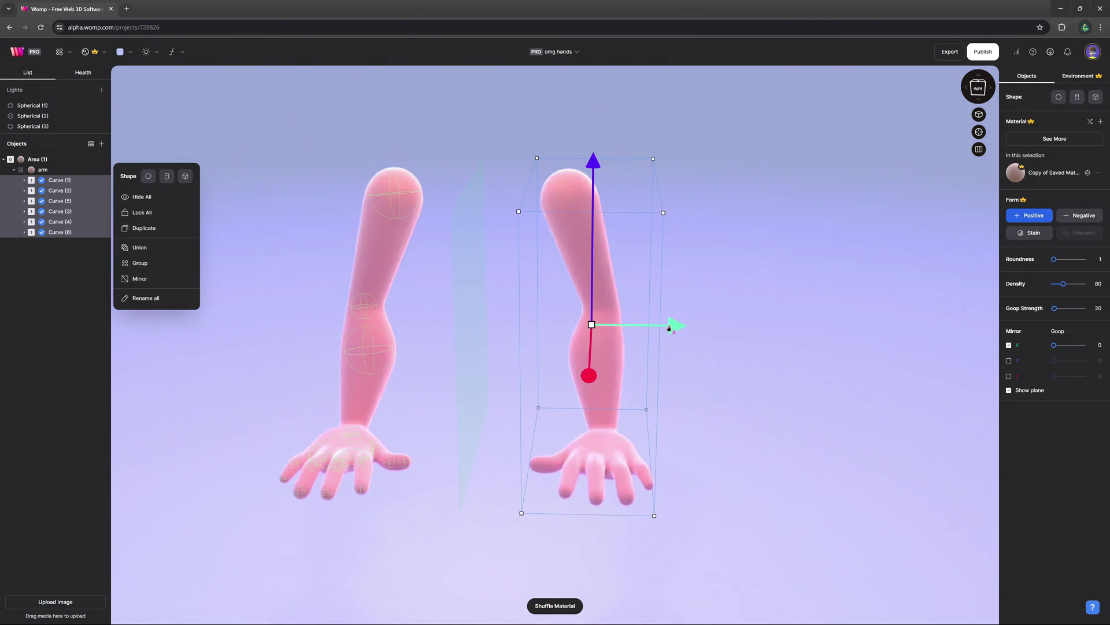
pyautogui.moveTo(669, 328)
pyautogui.mouseDown()
pyautogui.moveTo(707, 330)
pyautogui.moveTo(689, 339)
pyautogui.mouseUp()
pyautogui.moveTo(790, 340); pyautogui.dragTo(728, 263, button='right')
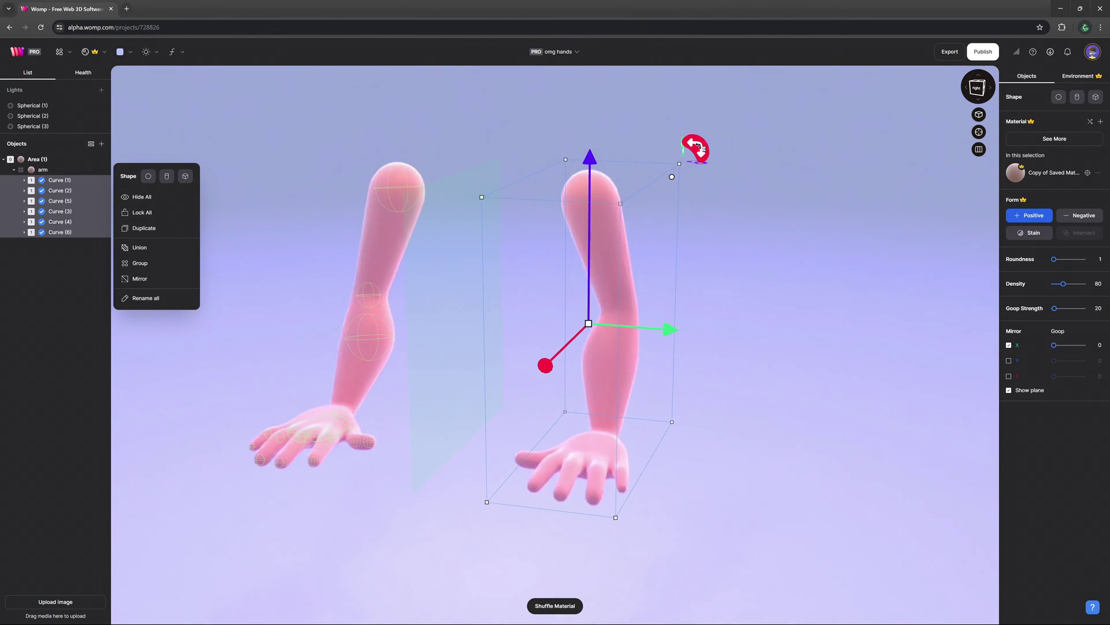
pyautogui.moveTo(697, 150); pyautogui.dragTo(710, 162)
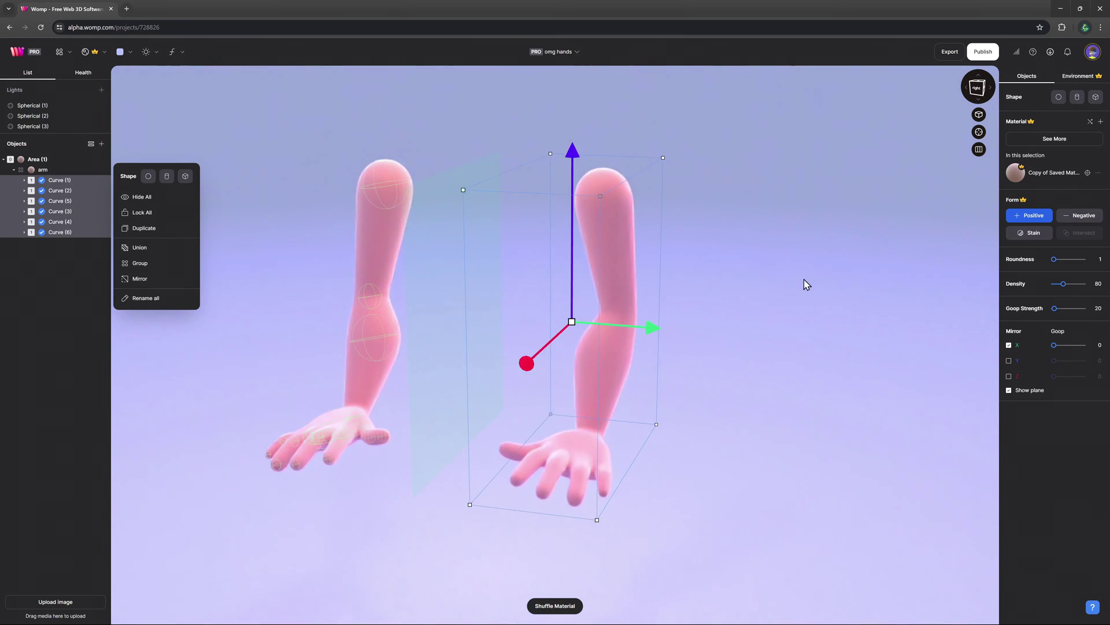
pyautogui.moveTo(806, 284); pyautogui.dragTo(559, 270, button='right')
pyautogui.moveTo(663, 152)
pyautogui.mouseDown()
pyautogui.moveTo(690, 169)
pyautogui.moveTo(639, 145)
pyautogui.mouseUp()
pyautogui.click(320, 365)
pyautogui.moveTo(367, 411); pyautogui.dragTo(613, 412, button='right')
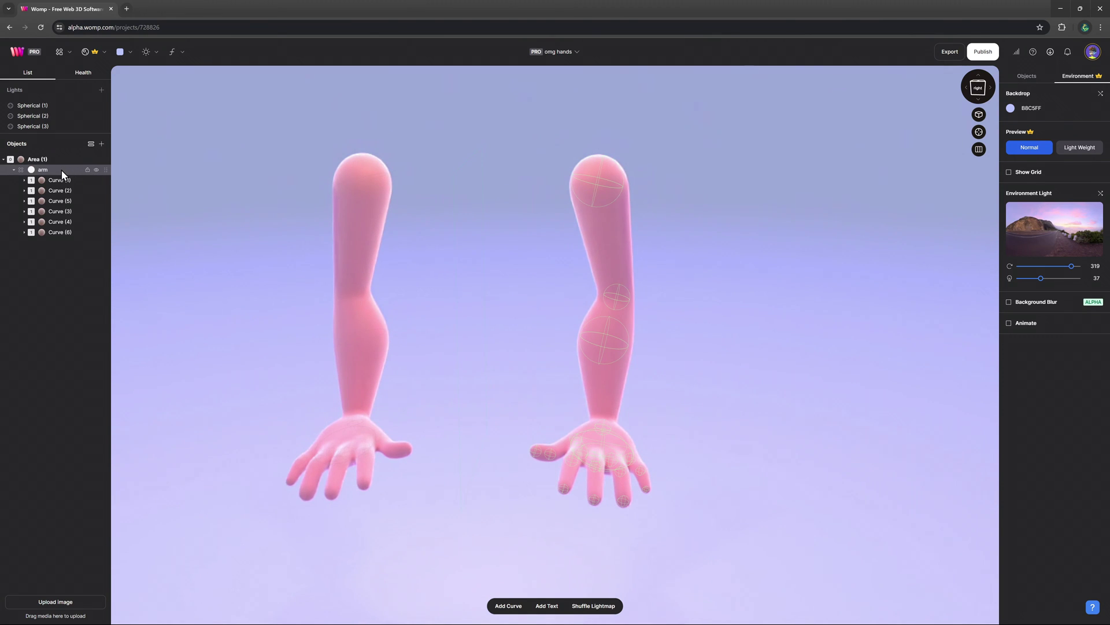
# Paste a copy of the arm group and add a large negative cube over the right arm
pyautogui.click(63, 175)
pyautogui.hotkey('ctrl', 'v')
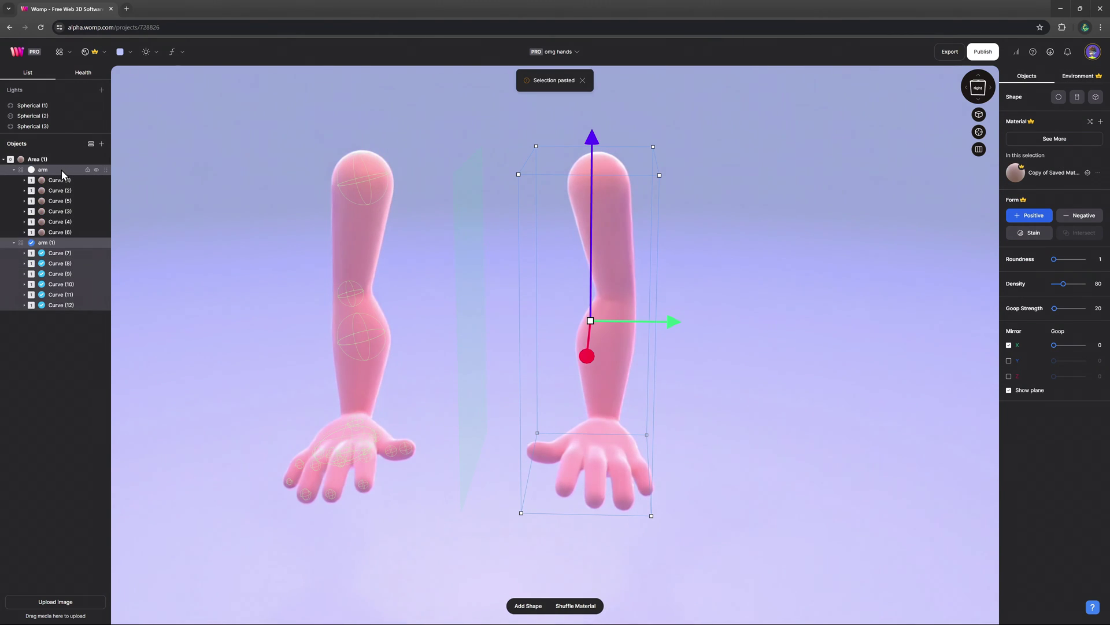
pyautogui.click(60, 52)
pyautogui.click(76, 81)
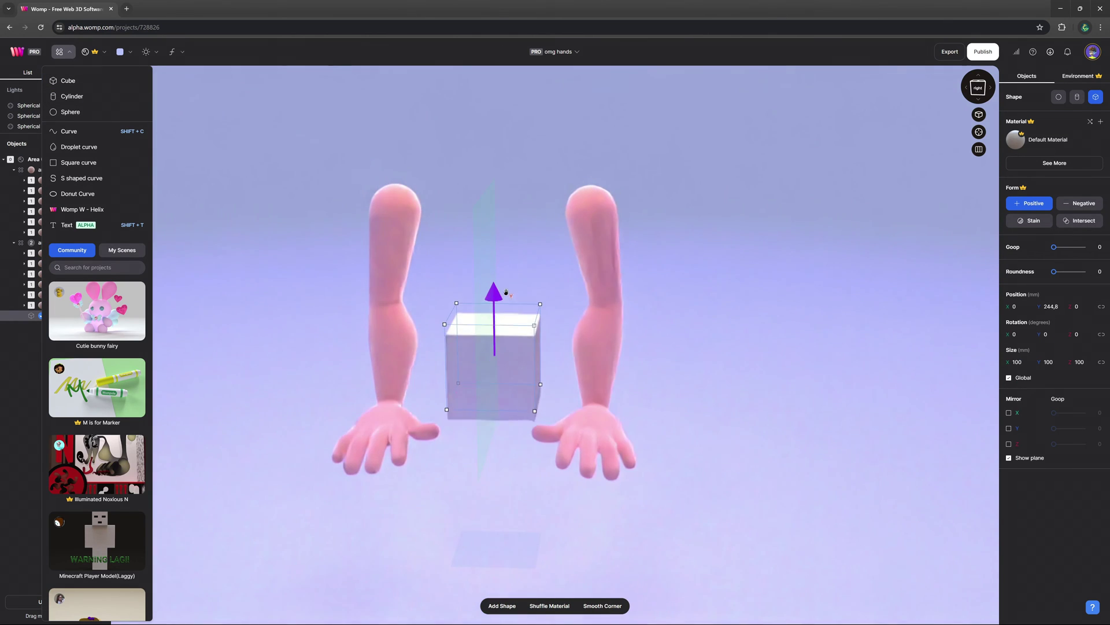
pyautogui.moveTo(502, 441); pyautogui.dragTo(596, 178)
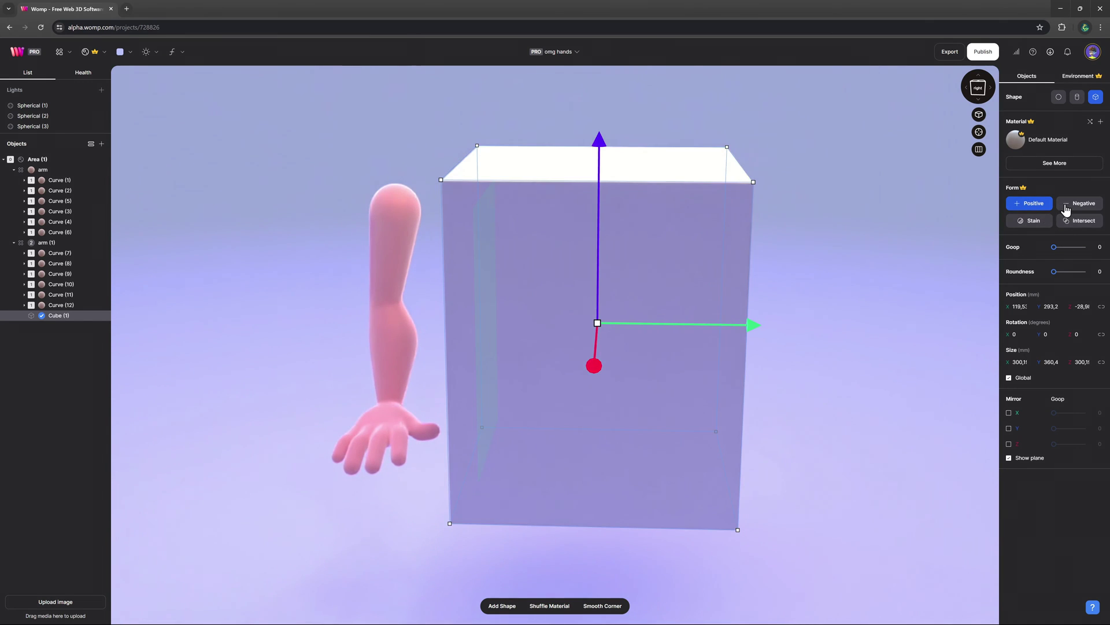
pyautogui.click(1077, 203)
pyautogui.moveTo(806, 363); pyautogui.dragTo(844, 345)
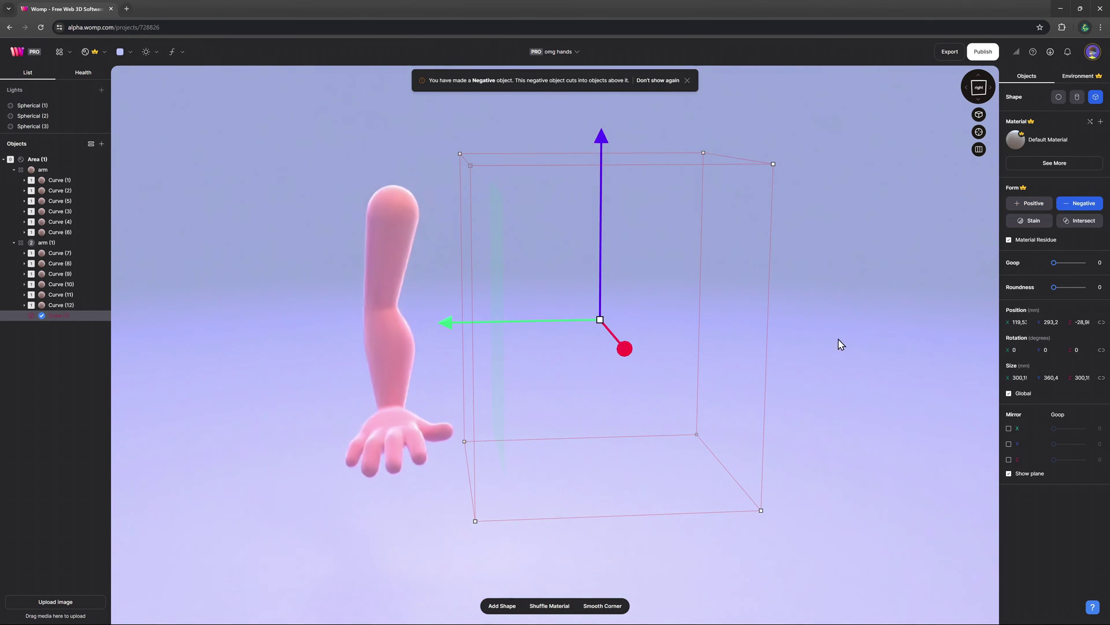
pyautogui.keyDown('shift'); pyautogui.click(64, 255); pyautogui.keyUp('shift')
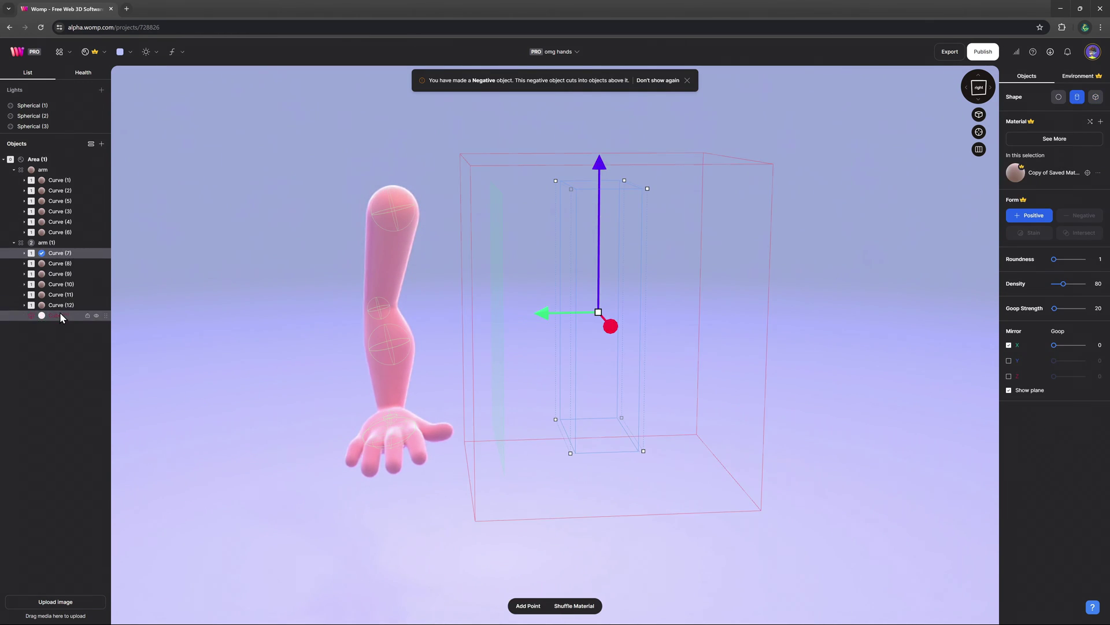
# Union the arm copy with the cube, unmirror the original arm, and tilt the union to −25°
pyautogui.rightClick(62, 320)
pyautogui.click(135, 358)
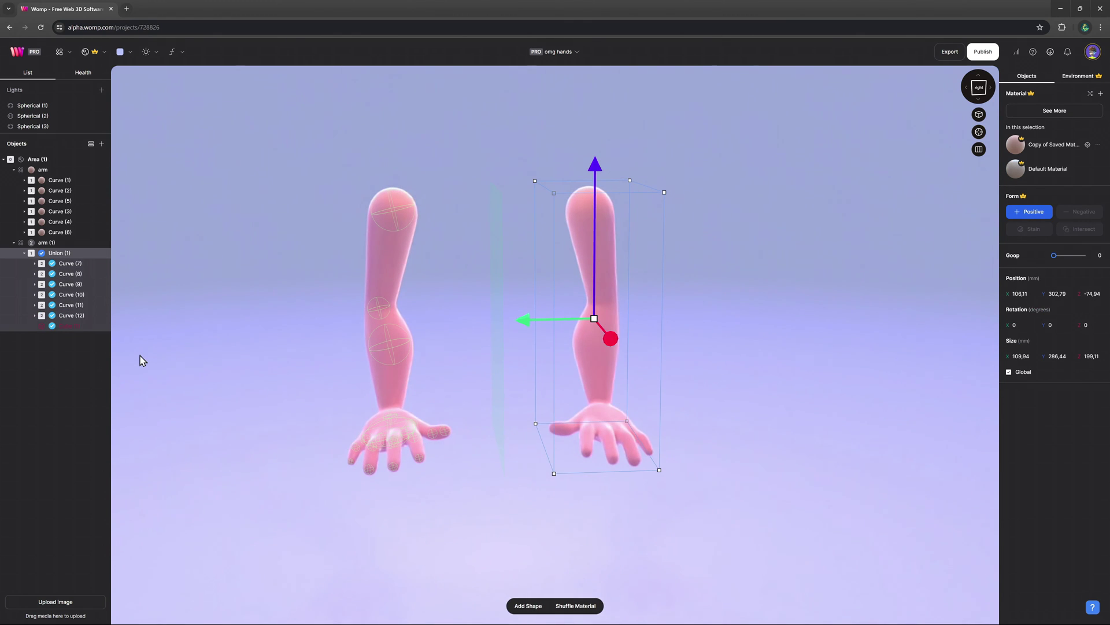
pyautogui.click(60, 181)
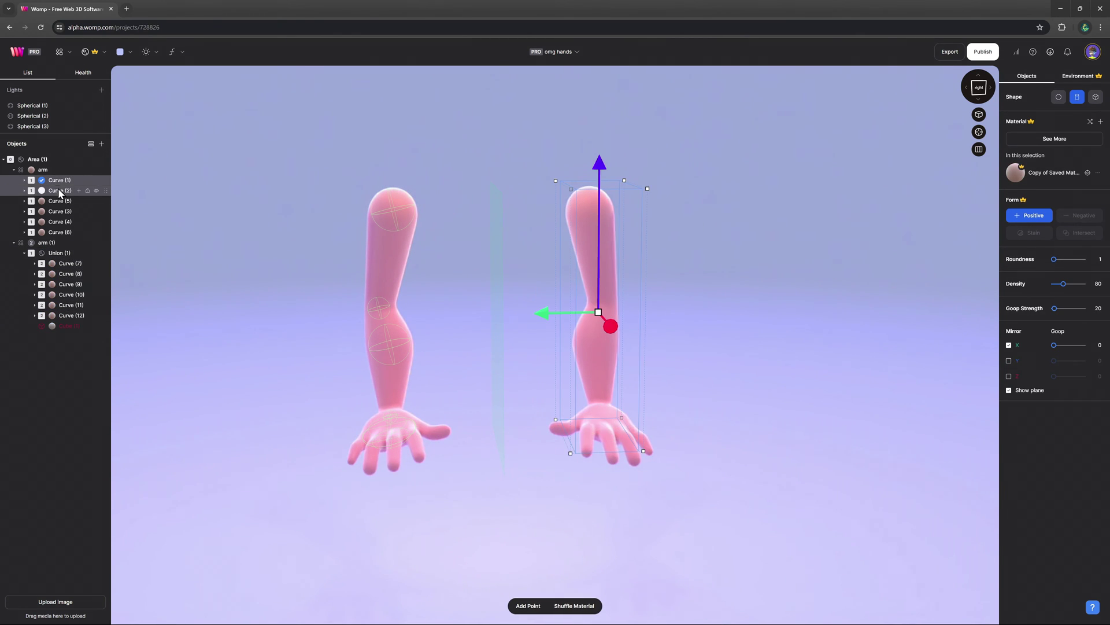
pyautogui.keyDown('shift'); pyautogui.click(59, 233); pyautogui.keyUp('shift')
pyautogui.rightClick(60, 233)
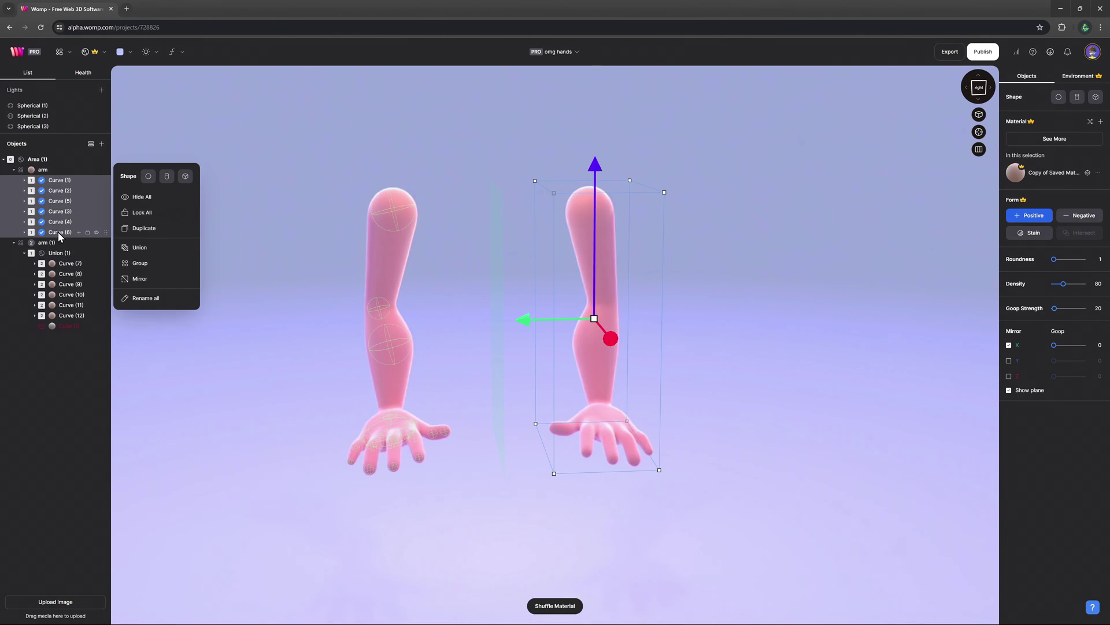
pyautogui.click(1009, 345)
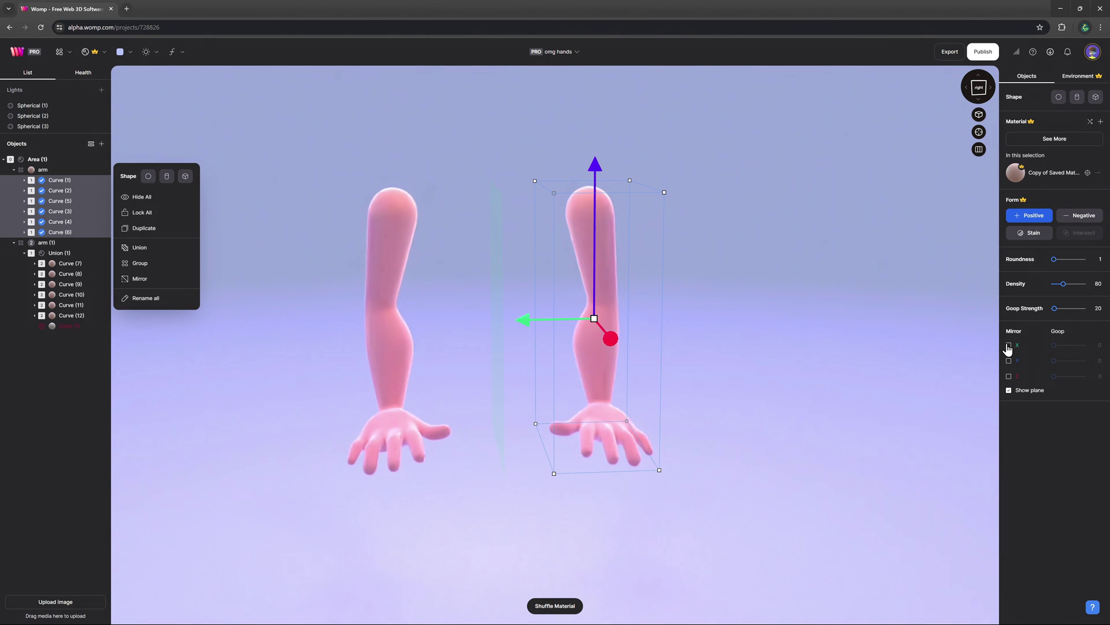
pyautogui.click(65, 255)
pyautogui.moveTo(699, 179)
pyautogui.mouseDown()
pyautogui.moveTo(693, 148)
pyautogui.moveTo(750, 250)
pyautogui.mouseUp()
# Move the copied arm union down and rotate it to about −28° so both arms lean inward
pyautogui.moveTo(614, 273)
pyautogui.mouseDown()
pyautogui.moveTo(498, 261)
pyautogui.moveTo(510, 178)
pyautogui.moveTo(525, 254)
pyautogui.mouseUp()
pyautogui.moveTo(691, 266); pyautogui.dragTo(670, 206)
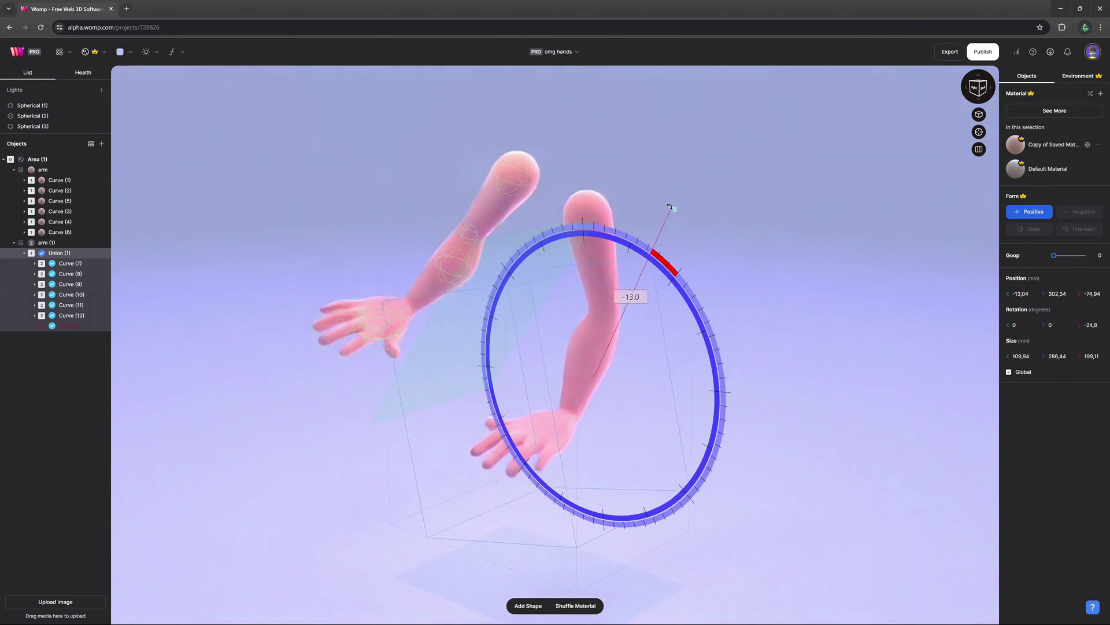
pyautogui.moveTo(631, 127); pyautogui.dragTo(597, 85)
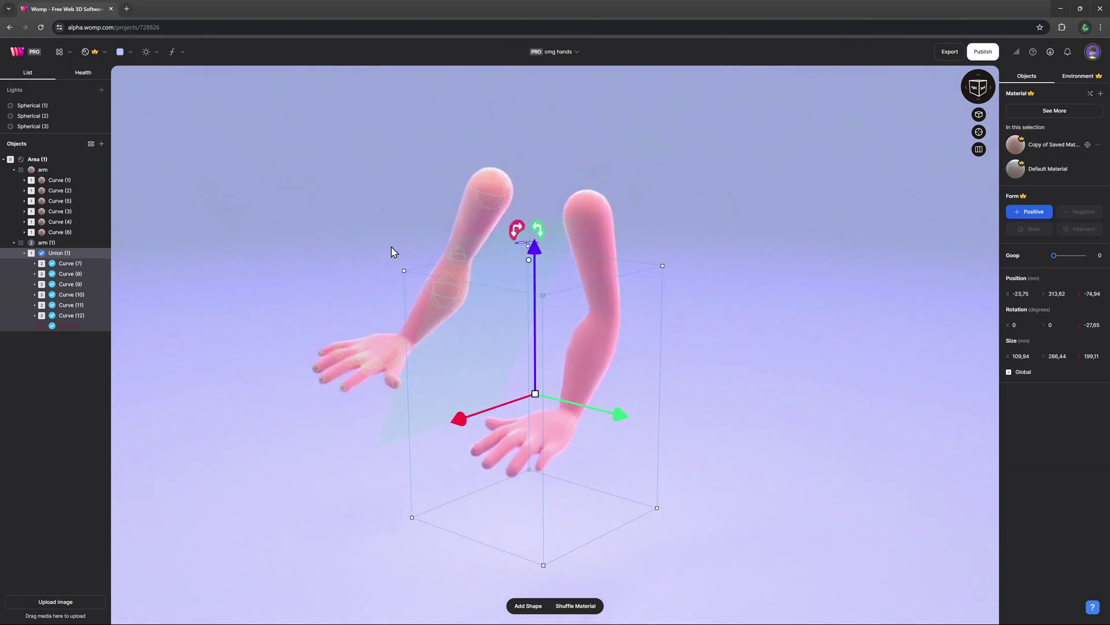